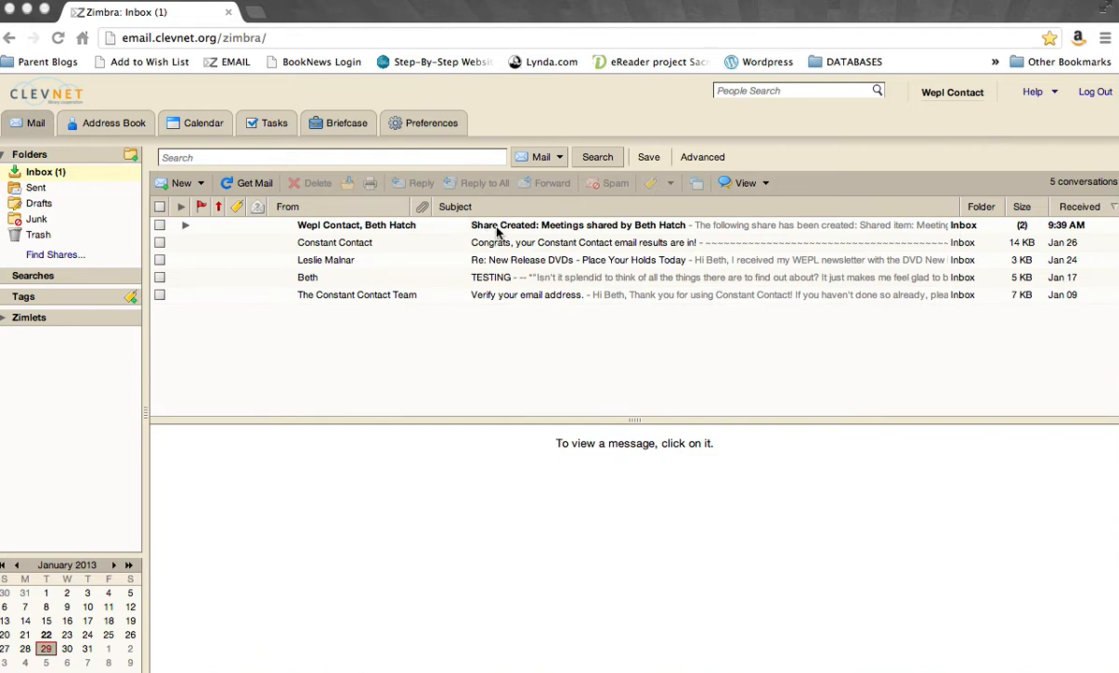
# Open the Share Created message for the Meetings calendar, enlarge its reading area and start accepting the share.
pyautogui.click(580, 232)
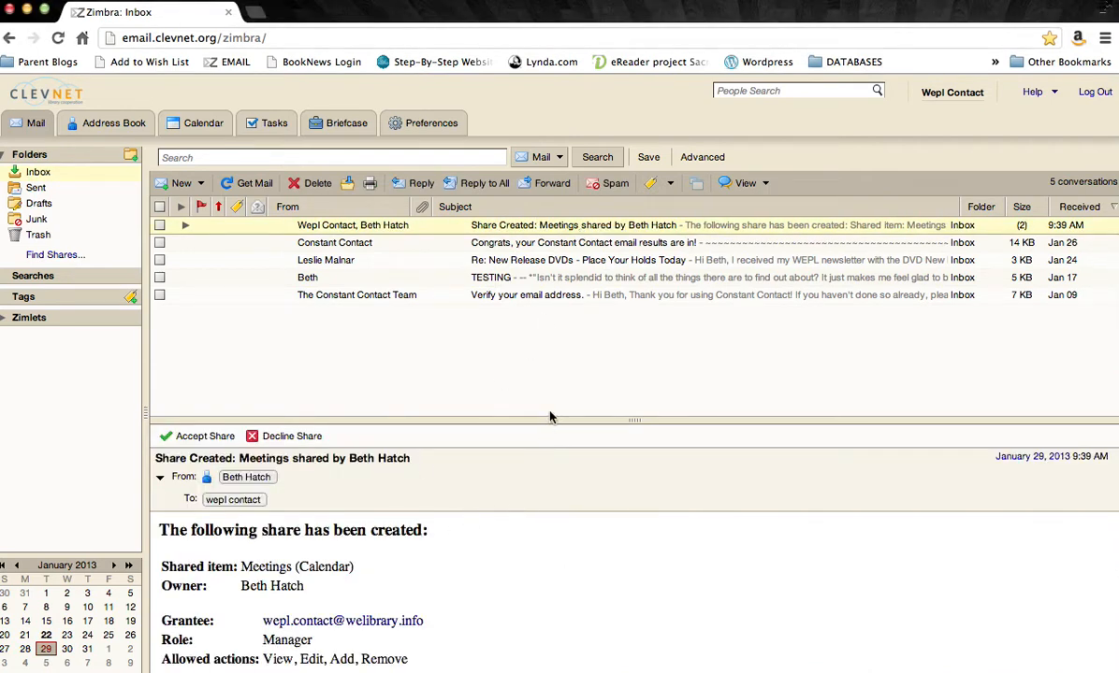
pyautogui.moveTo(492, 417); pyautogui.dragTo(487, 312)
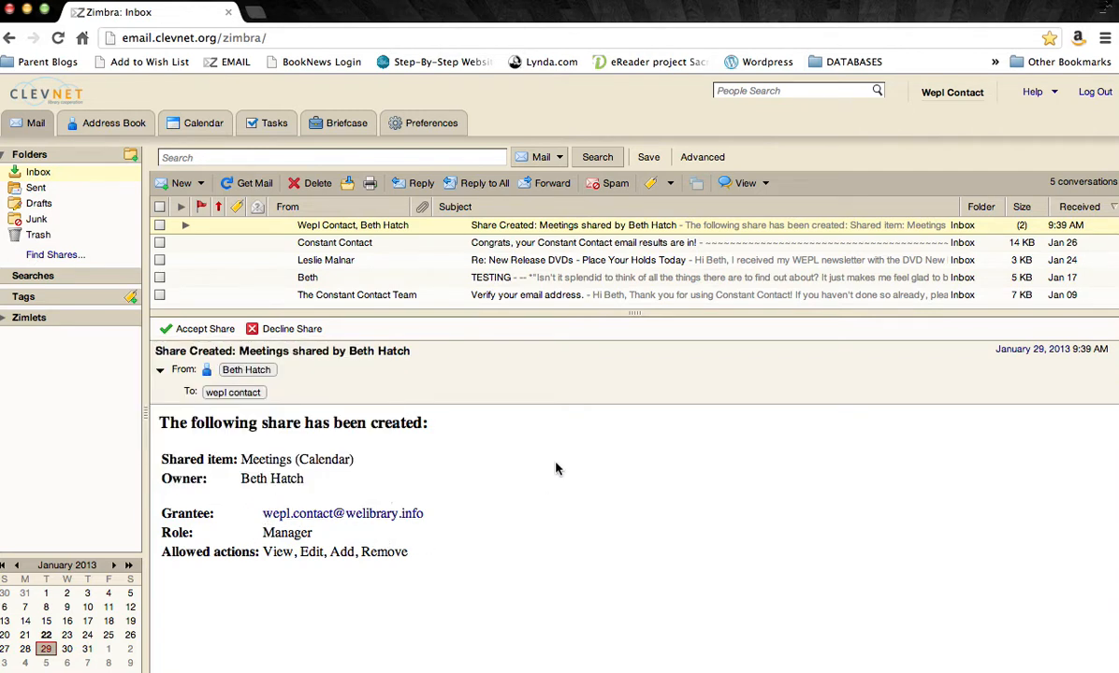
pyautogui.moveTo(322, 514)
pyautogui.click(197, 329)
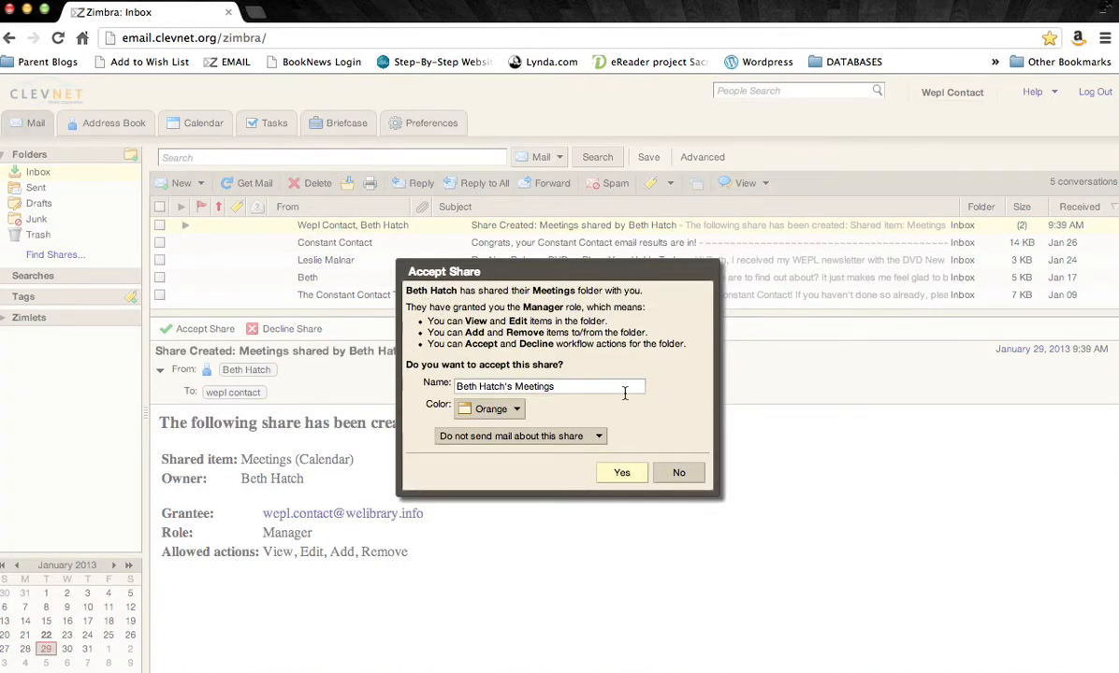
# Accept the calendar share with the name Meetings and the color Yellow.
pyautogui.tripleClick(585, 386)
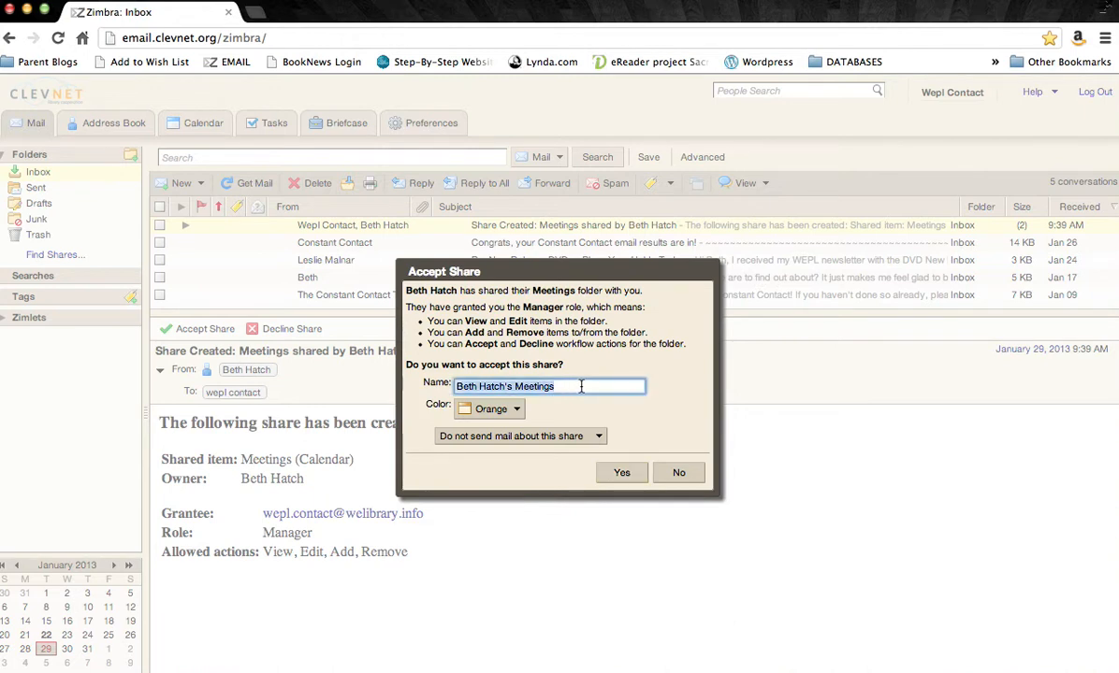
pyautogui.press('BackSpace')
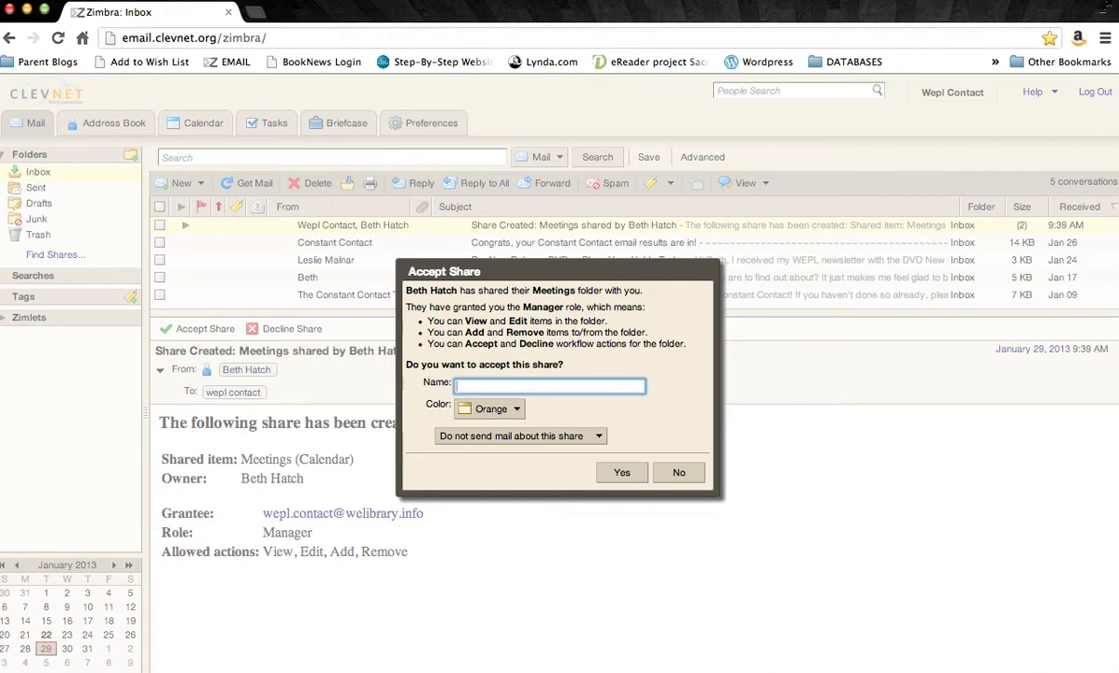
pyautogui.write('Meetings')
pyautogui.click(516, 411)
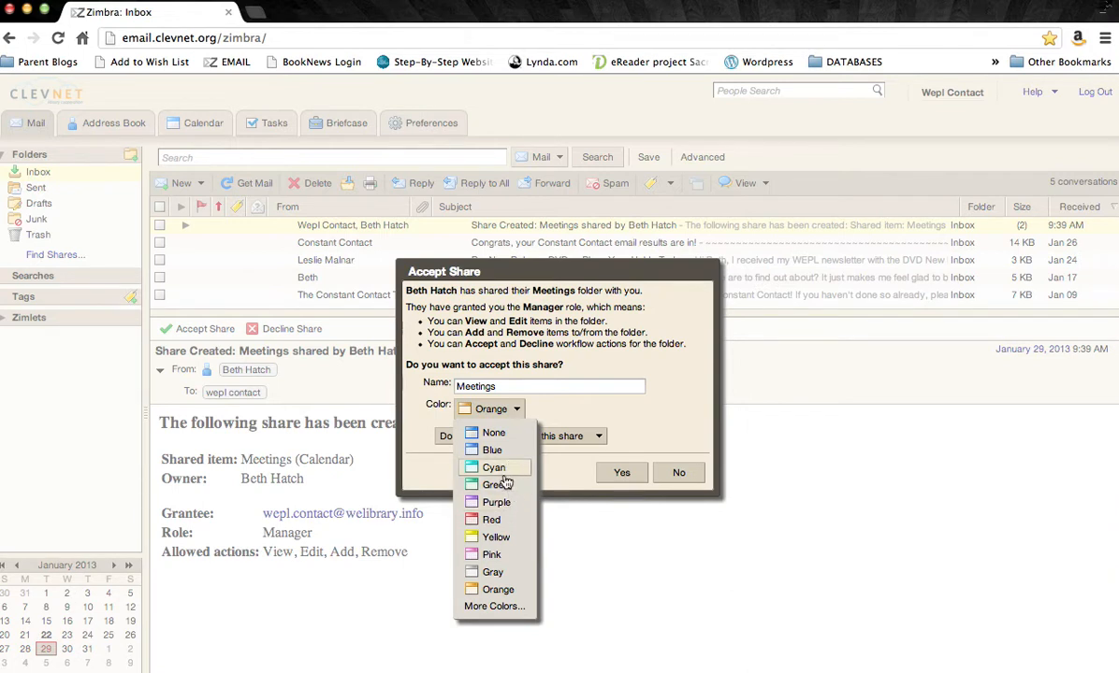
pyautogui.click(500, 538)
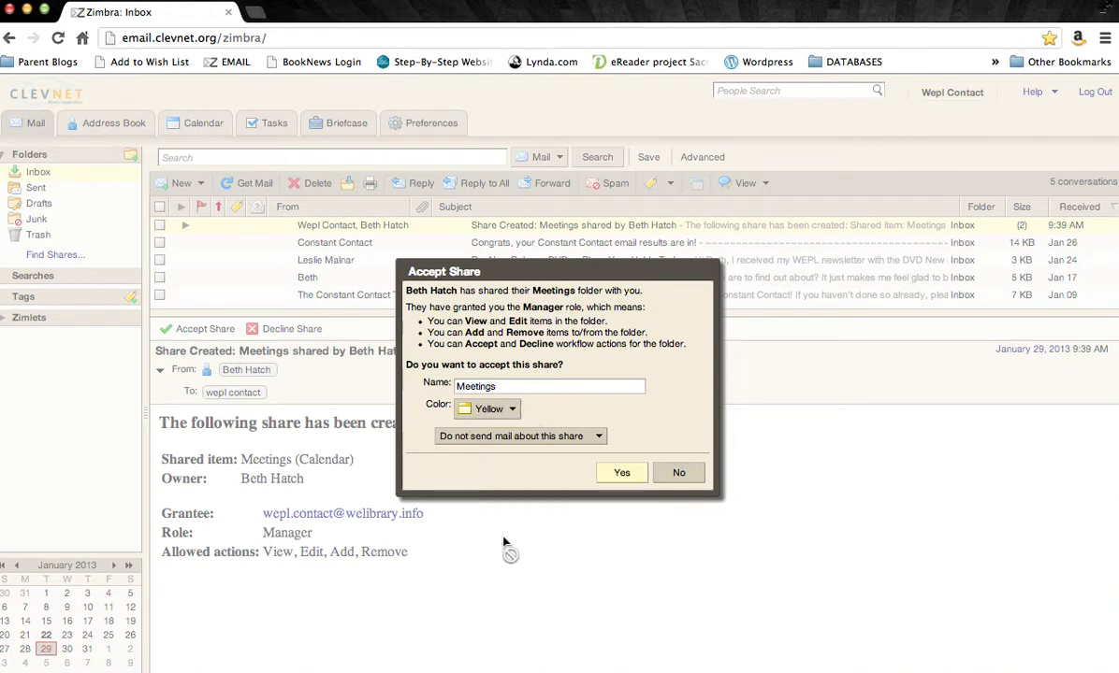
pyautogui.click(623, 475)
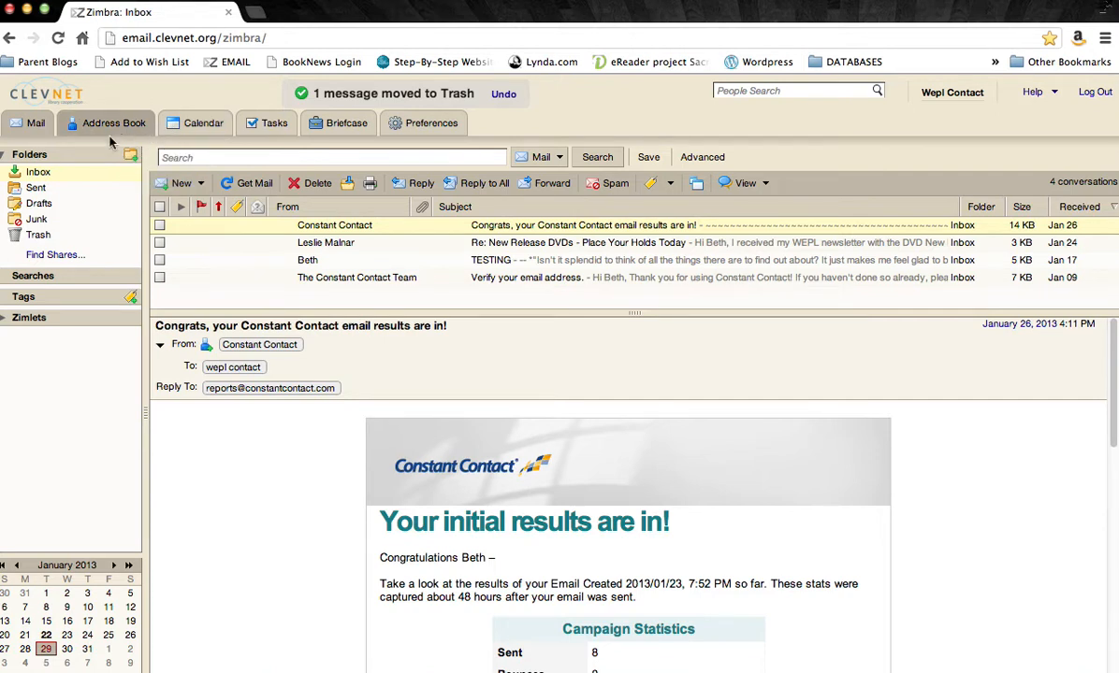
# Open the calendar and show it in Month view.
pyautogui.click(199, 126)
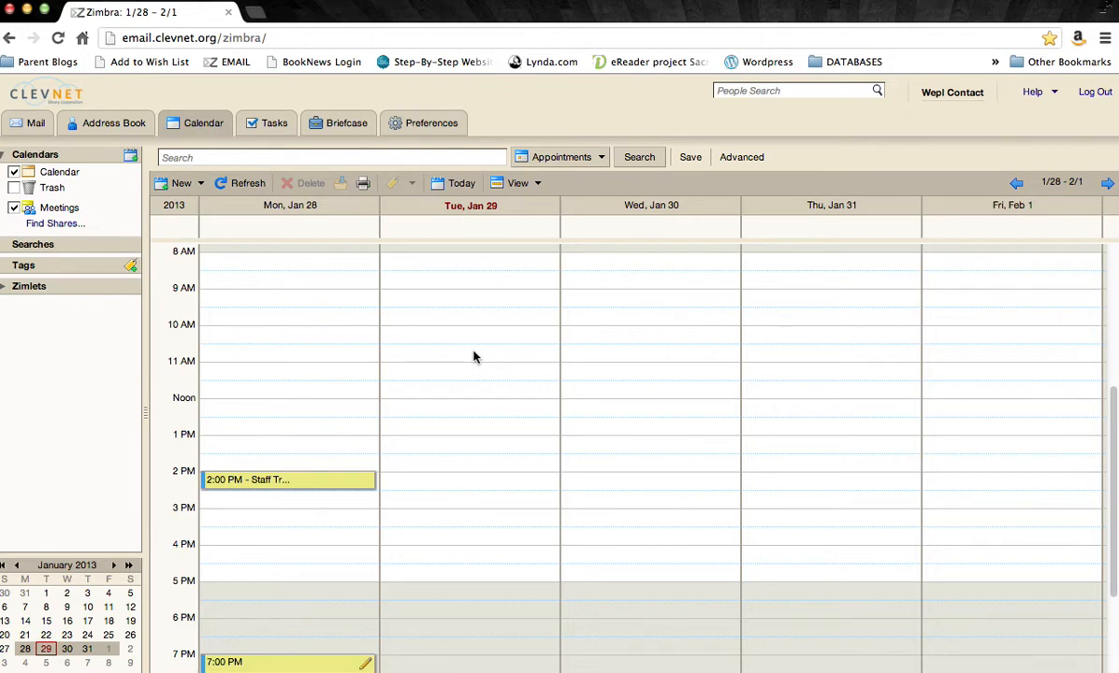
pyautogui.click(264, 482)
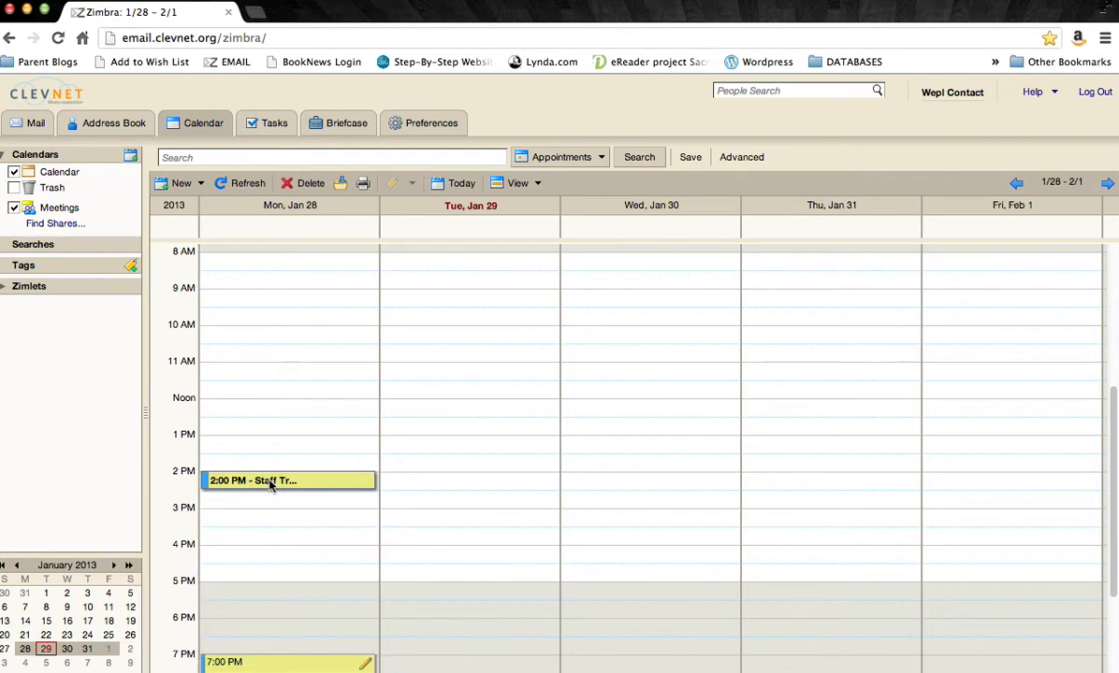
pyautogui.moveTo(251, 483)
pyautogui.click(298, 449)
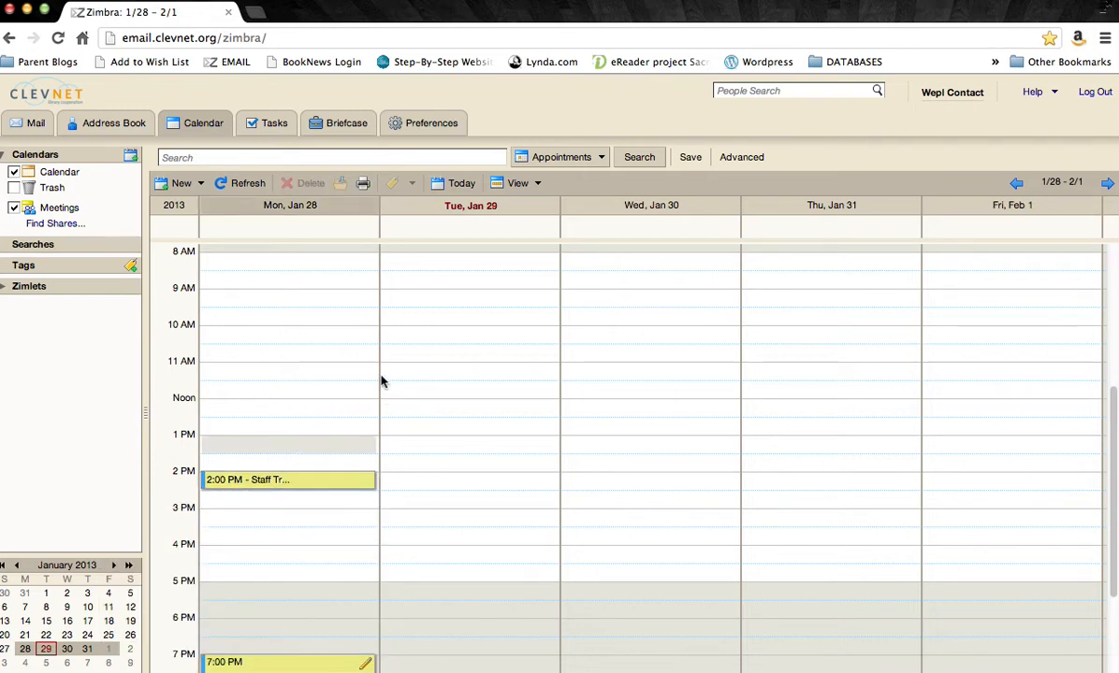
pyautogui.click(534, 187)
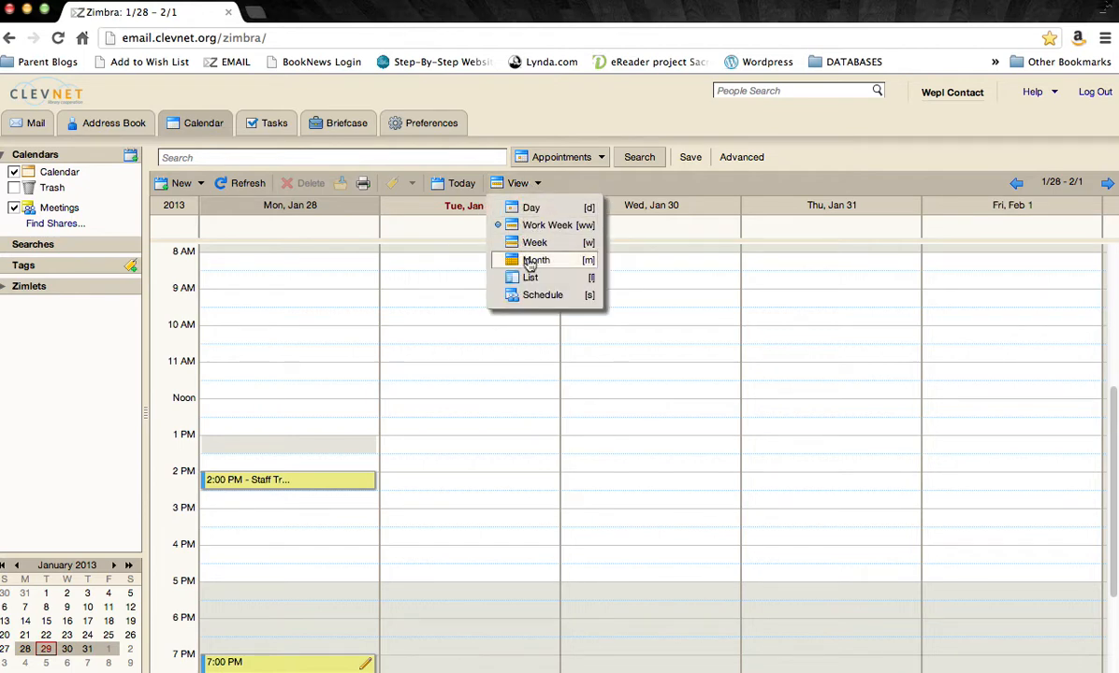
pyautogui.click(491, 243)
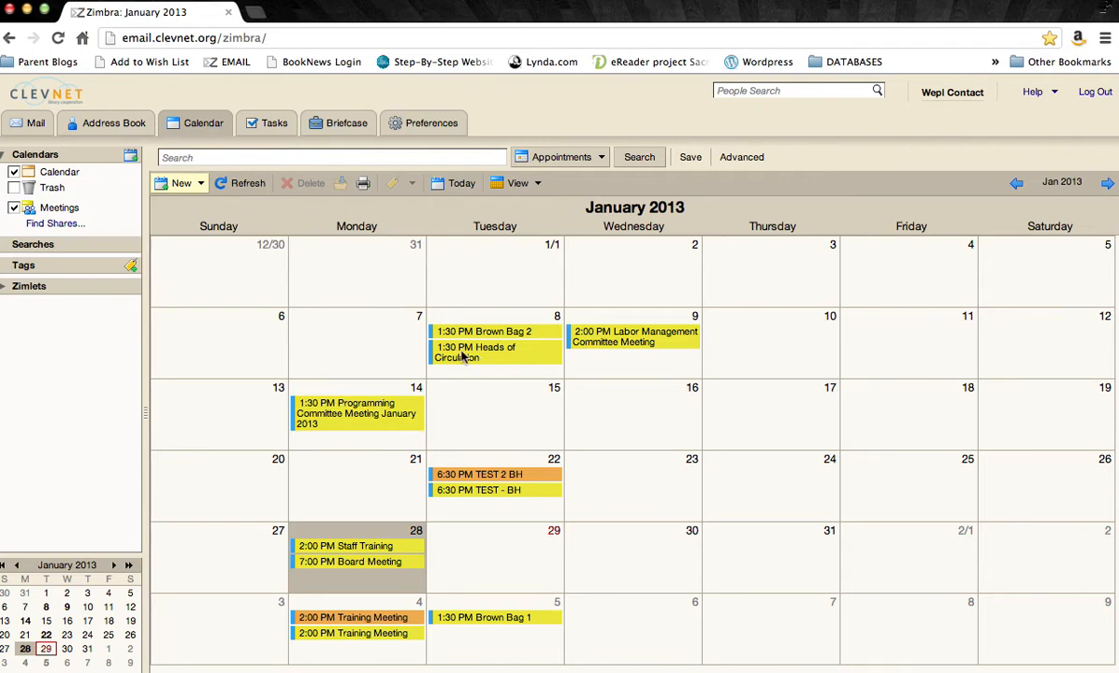
# Open the Heads of Circulation appointment on January 8 for editing.
pyautogui.moveTo(471, 363)
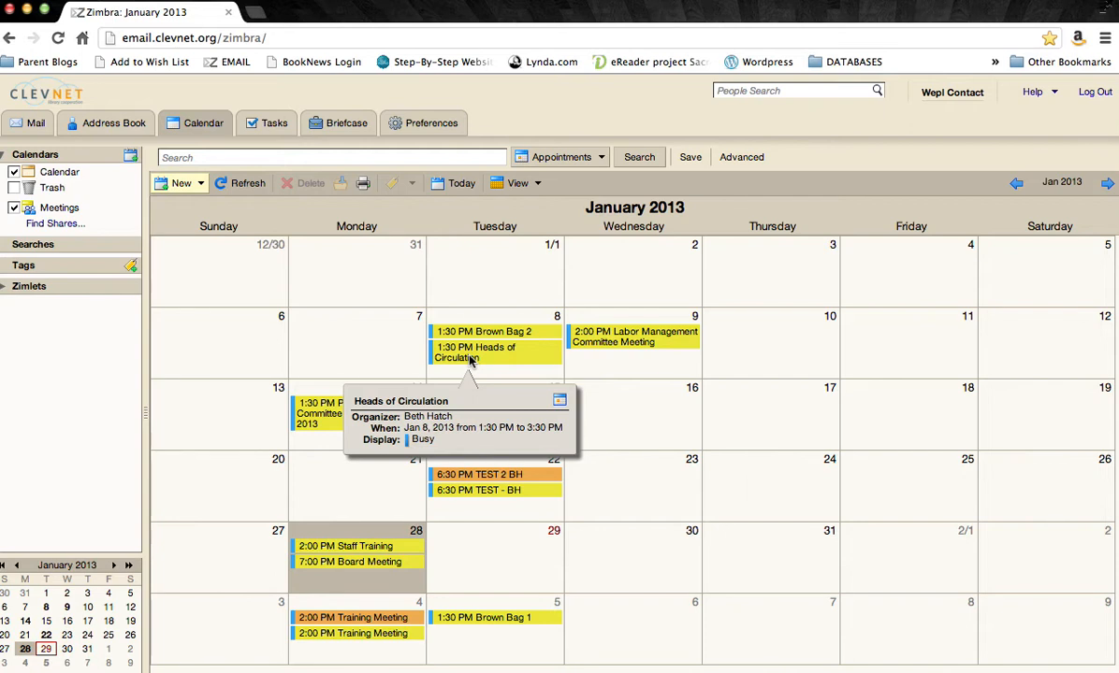
pyautogui.click(471, 361)
pyautogui.doubleClick(471, 360)
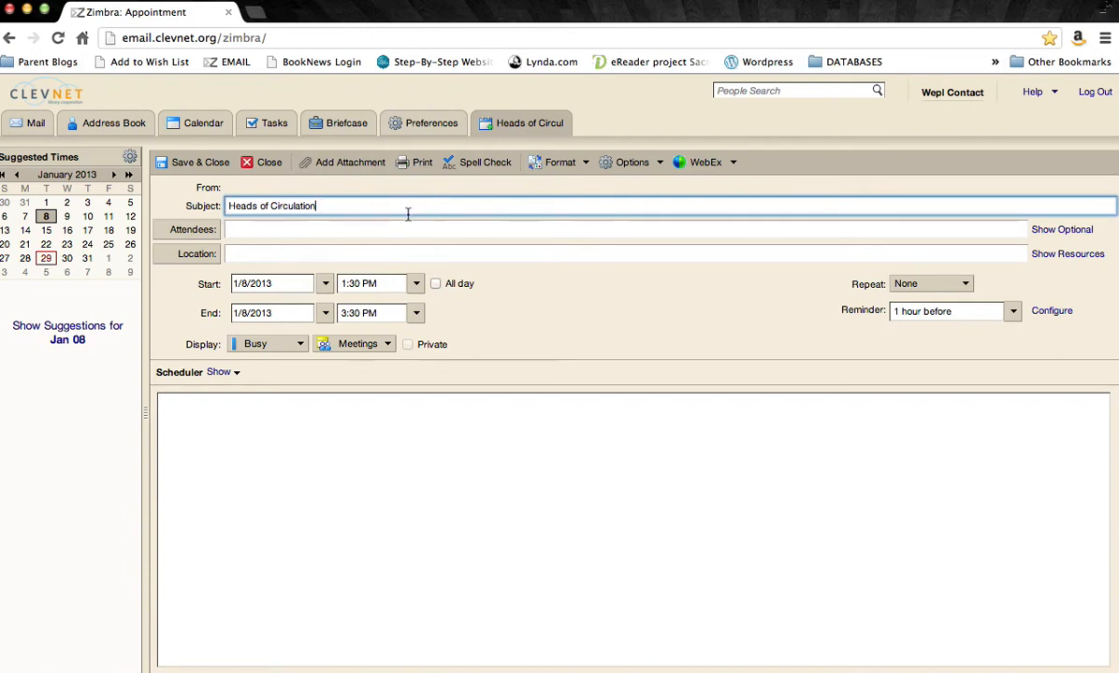
# Add the first suggested contact matching the typed first name as an attendee of the appointment.
pyautogui.click(286, 231)
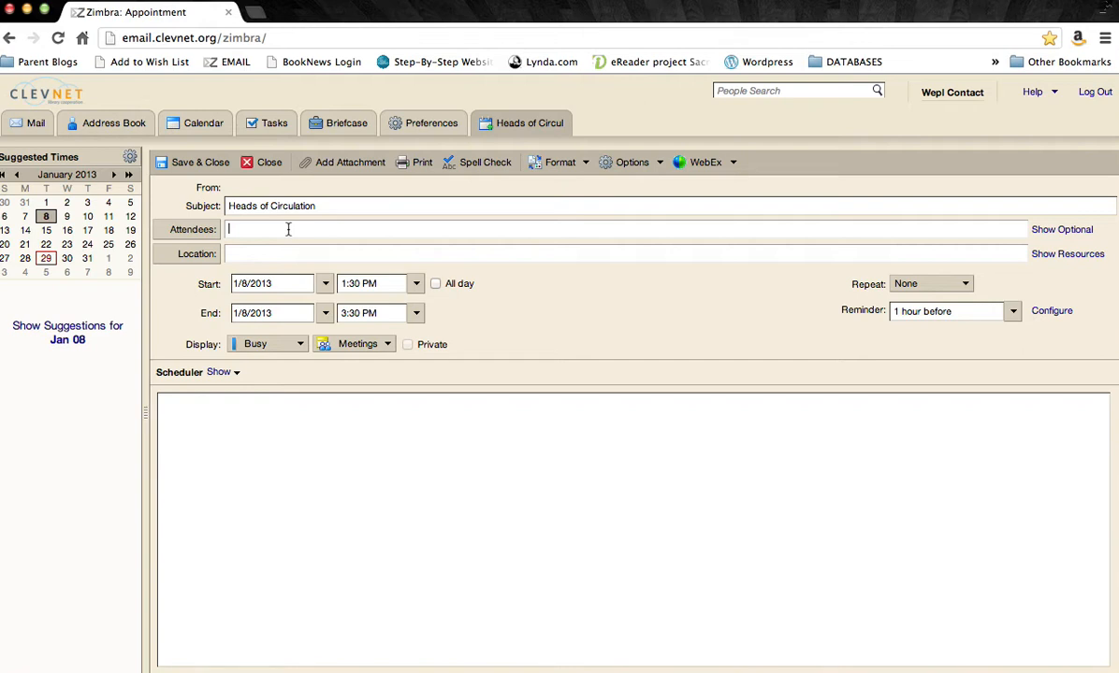
pyautogui.write('beth')
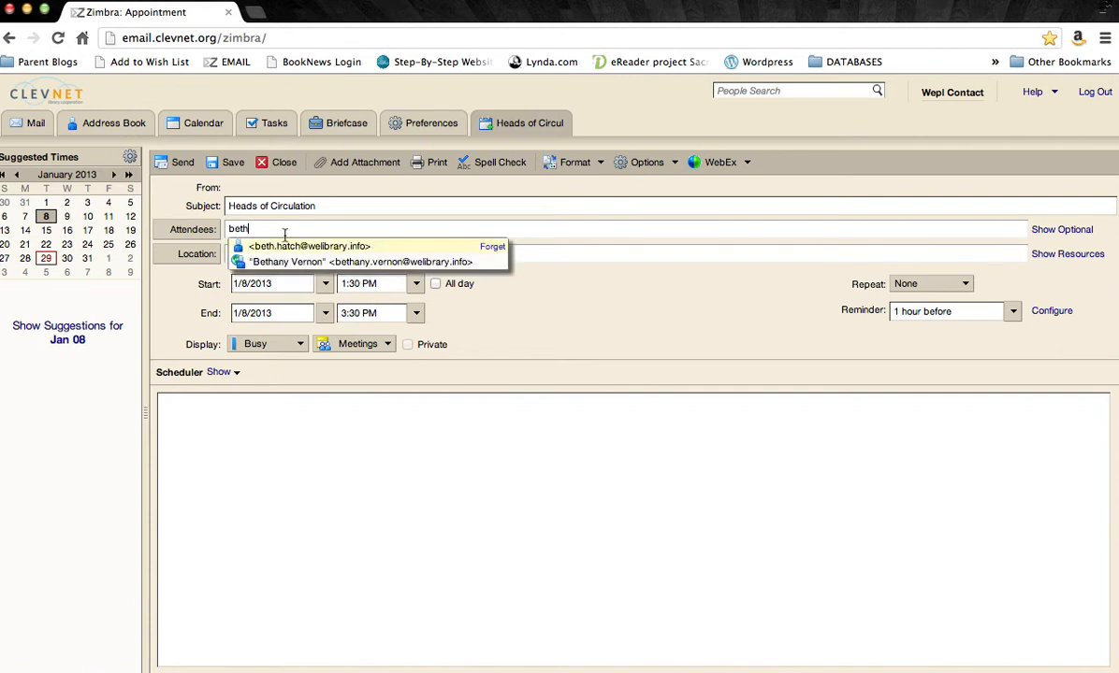
pyautogui.click(282, 246)
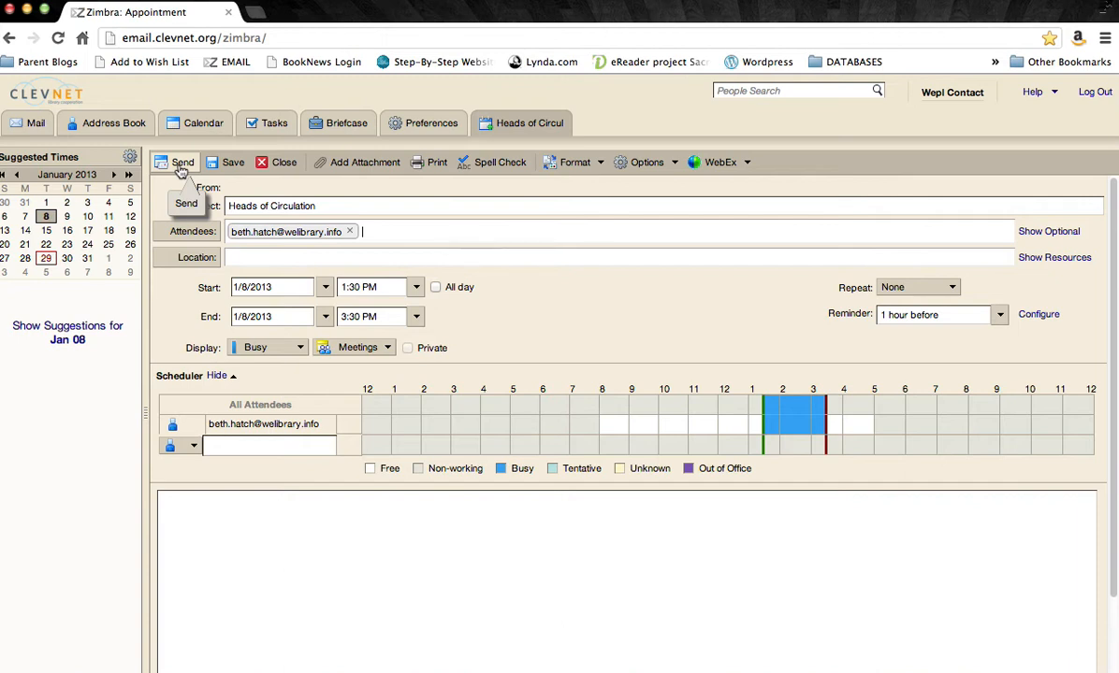
# Look up locations starting with East, replace that text with Will and choose Willowick Meeting Room as the location.
pyautogui.click(289, 257)
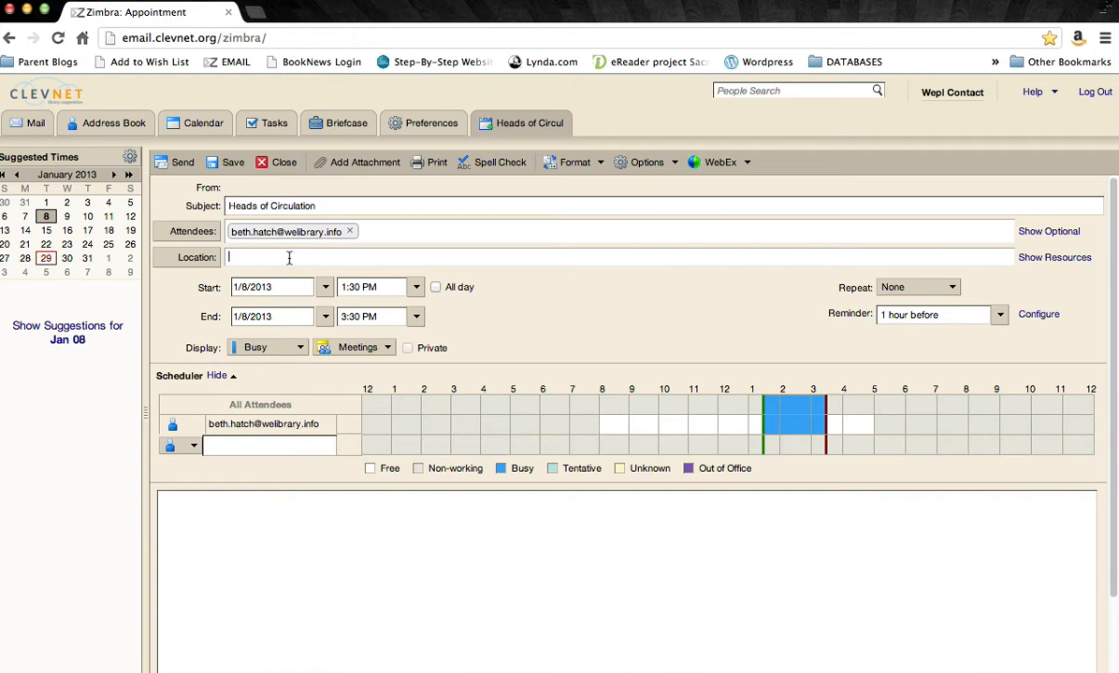
pyautogui.write('East')
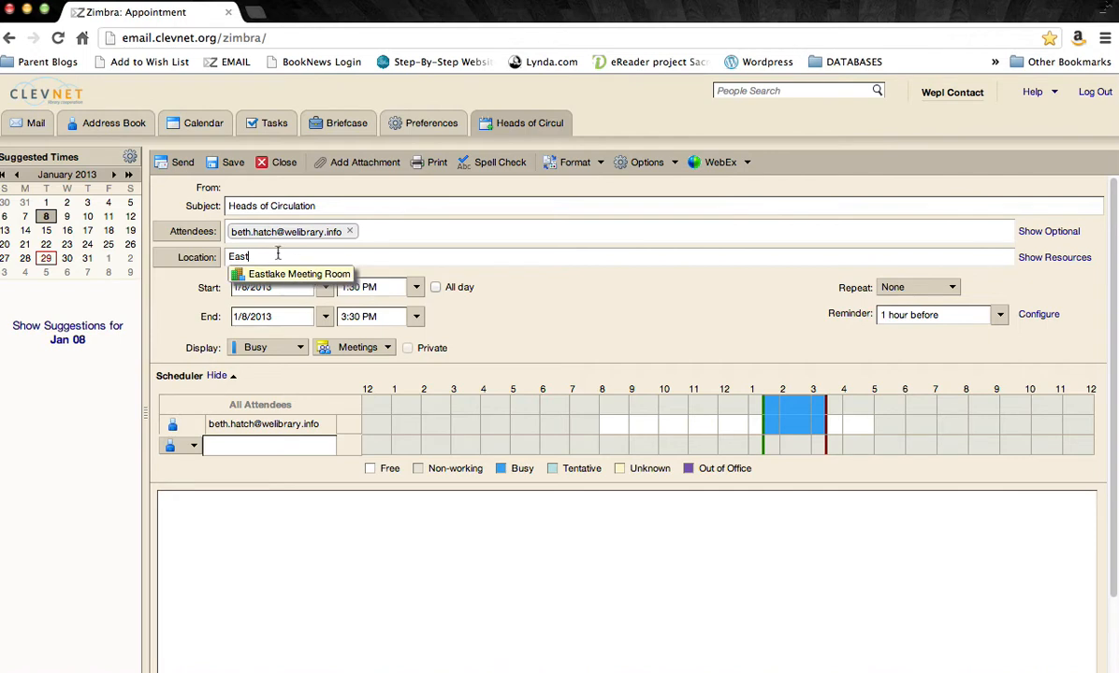
pyautogui.moveTo(276, 254); pyautogui.dragTo(147, 247)
pyautogui.press('BackSpace')
pyautogui.write('Will')
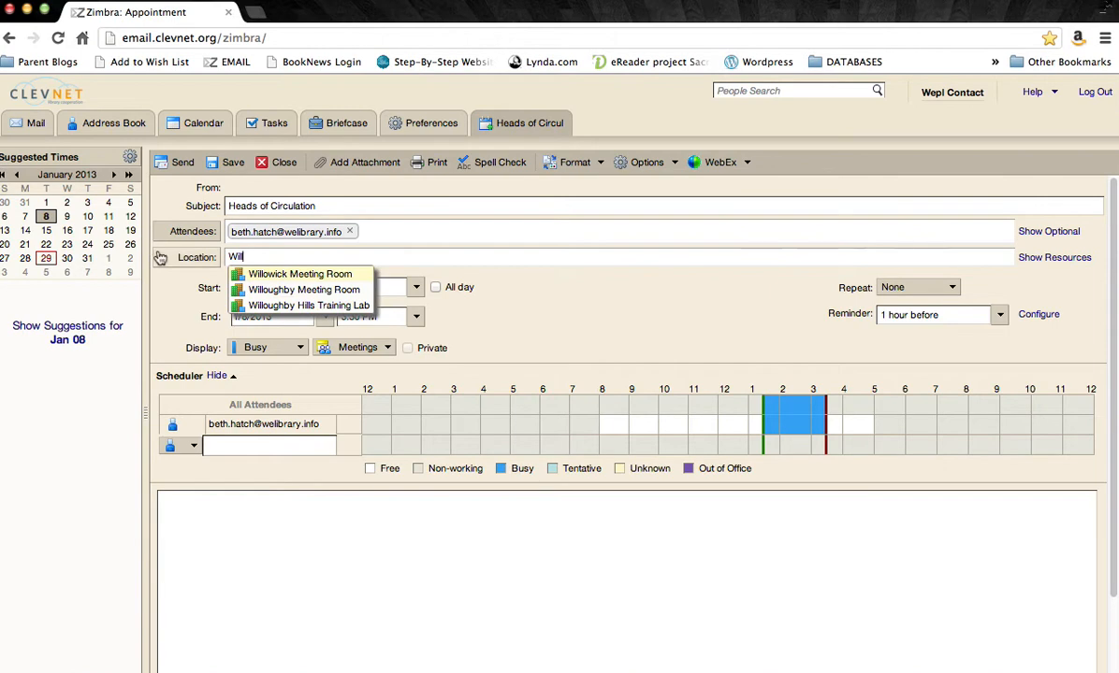
pyautogui.click(331, 277)
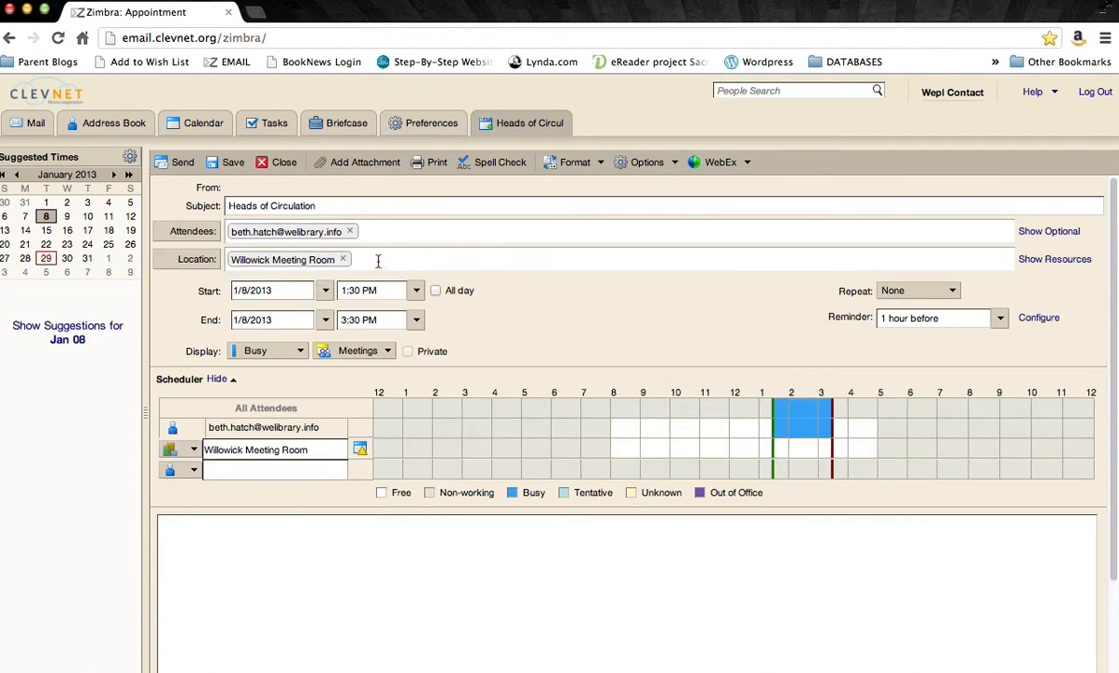
# Replace the meeting room with the location text Panera and clear the location again.
pyautogui.click(346, 260)
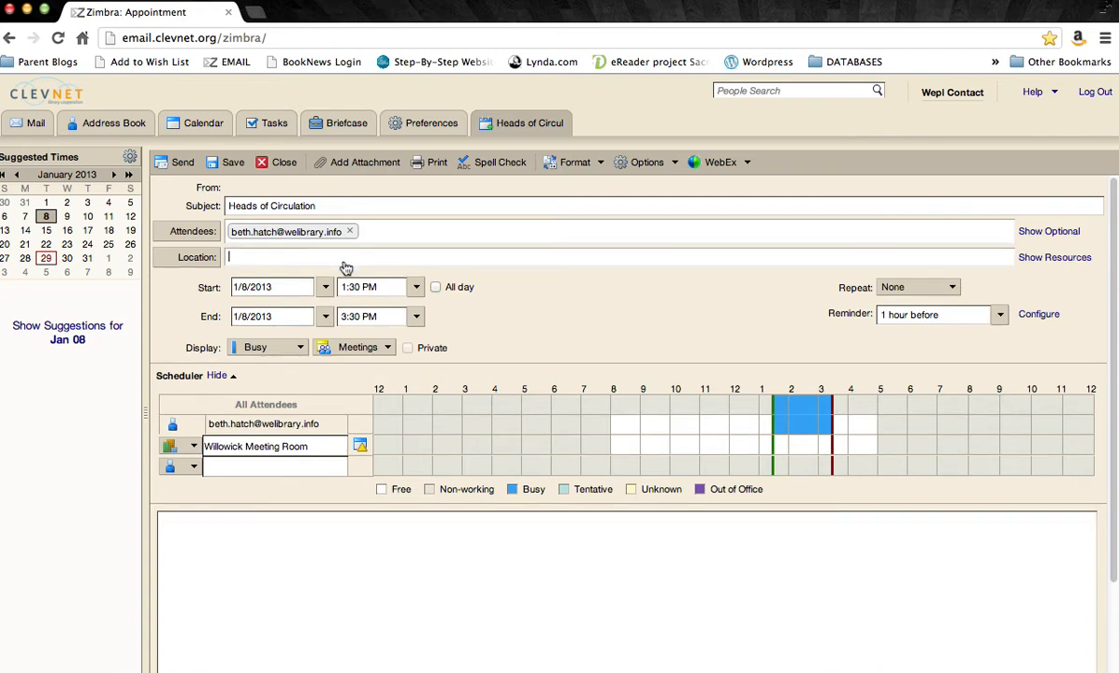
pyautogui.write('Panera')
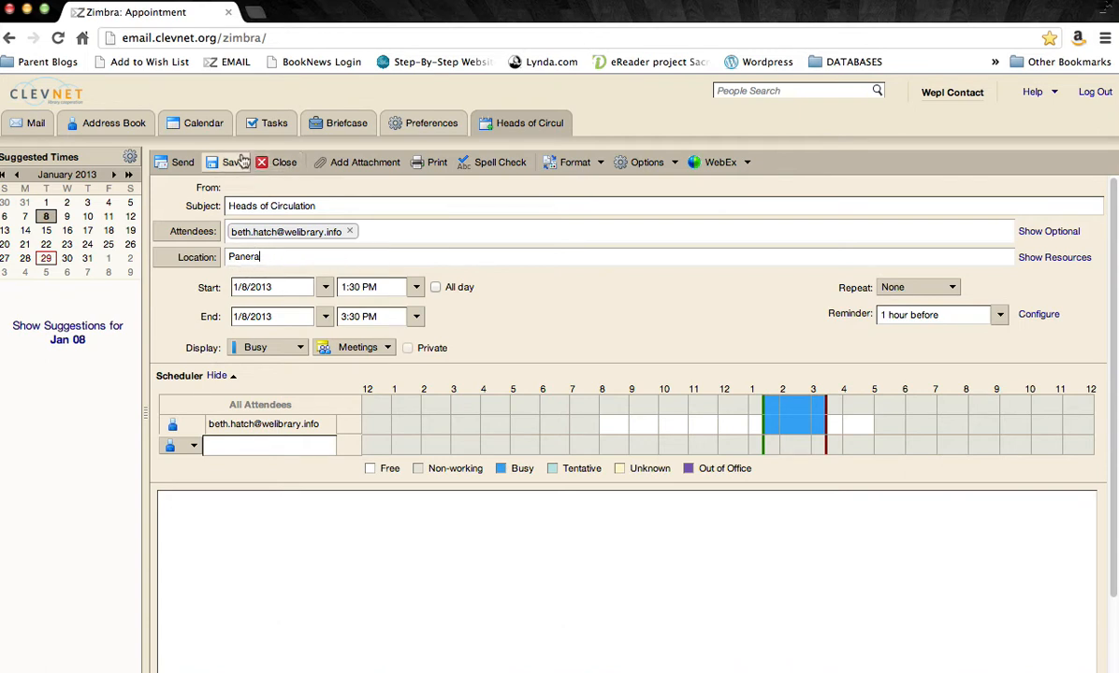
pyautogui.moveTo(265, 257); pyautogui.dragTo(218, 258)
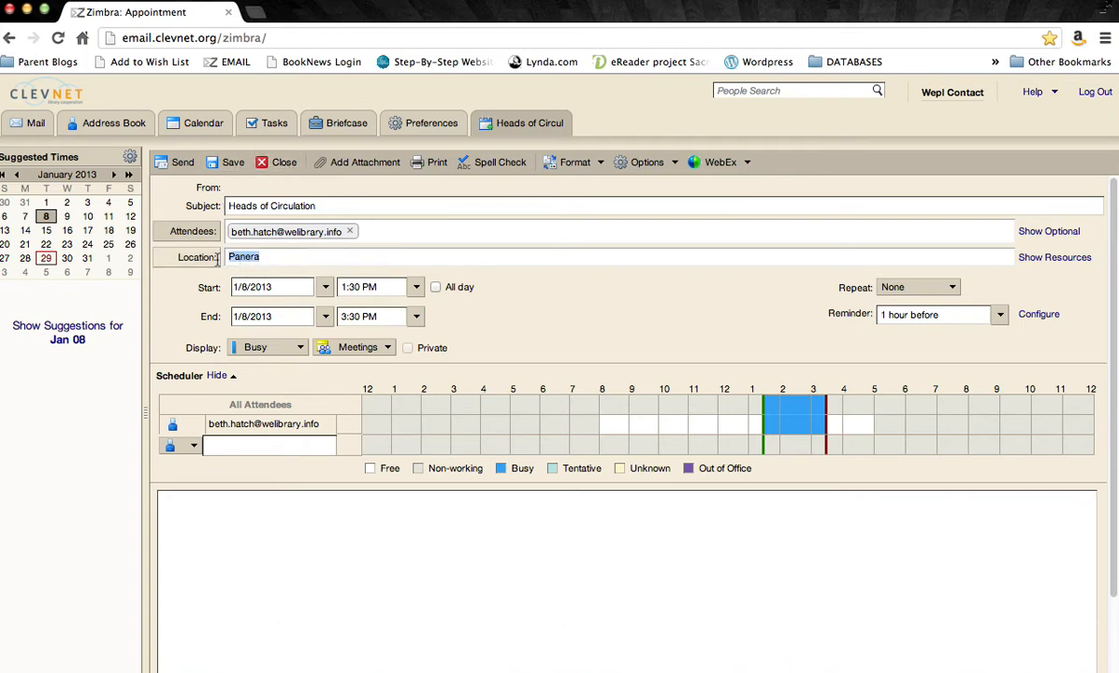
pyautogui.click(275, 260)
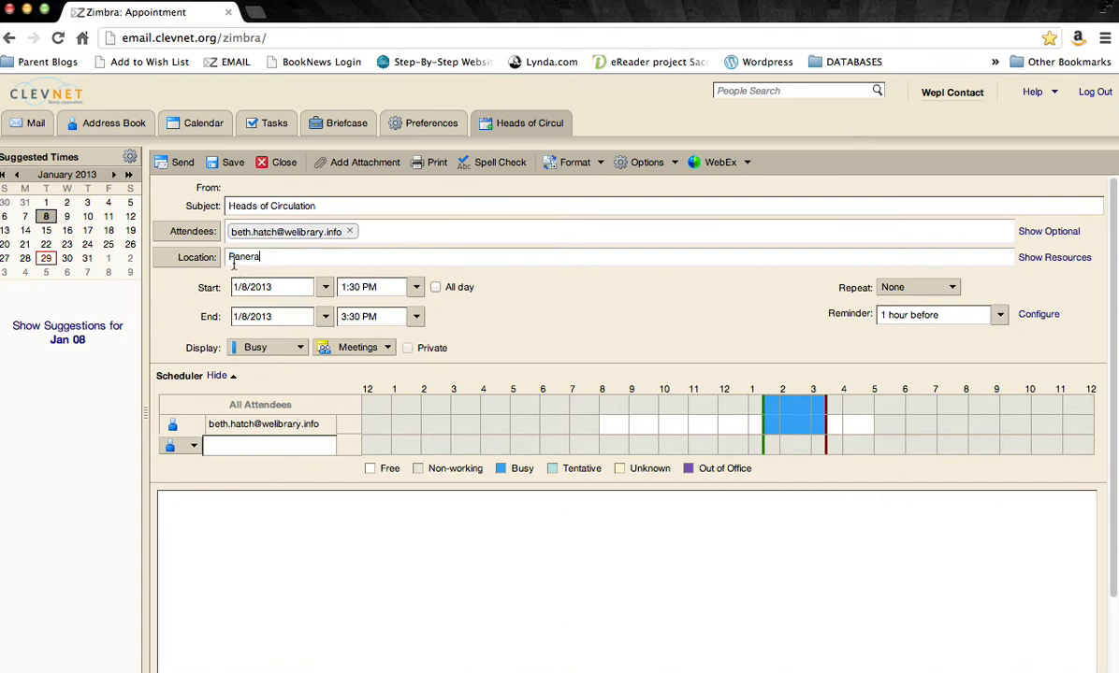
pyautogui.press('BackSpace')
pyautogui.press('BackSpace')
pyautogui.press('BackSpace')
pyautogui.press('BackSpace')
pyautogui.press('BackSpace')
pyautogui.press('BackSpace')
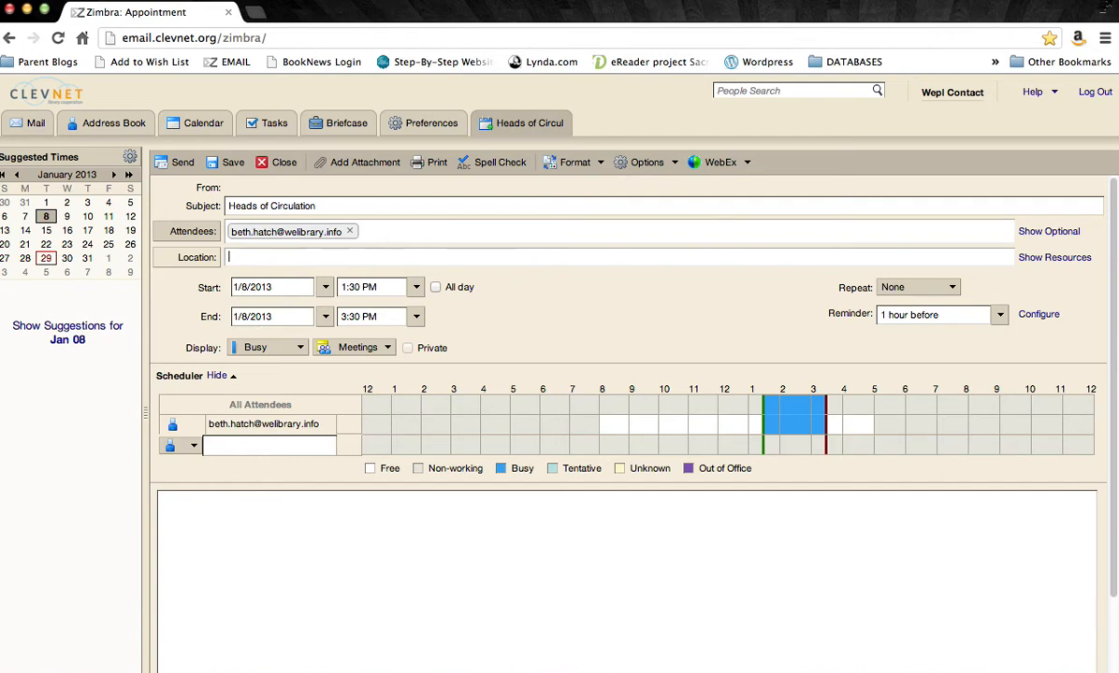
# Write the note "Meeting at Panera in Willoughby" in the appointment's description.
pyautogui.click(241, 515)
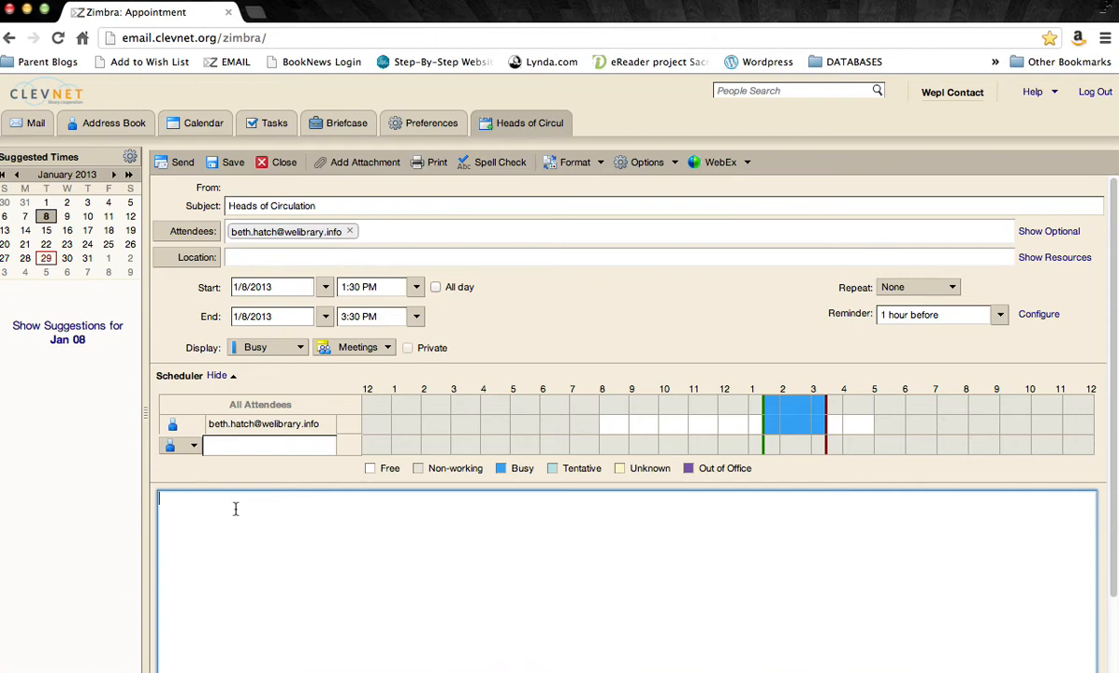
pyautogui.write('Meeting at Paner')
pyautogui.press('BackSpace')
pyautogui.press('BackSpace')
pyautogui.press('BackSpace')
pyautogui.write('nera in Willoughby')
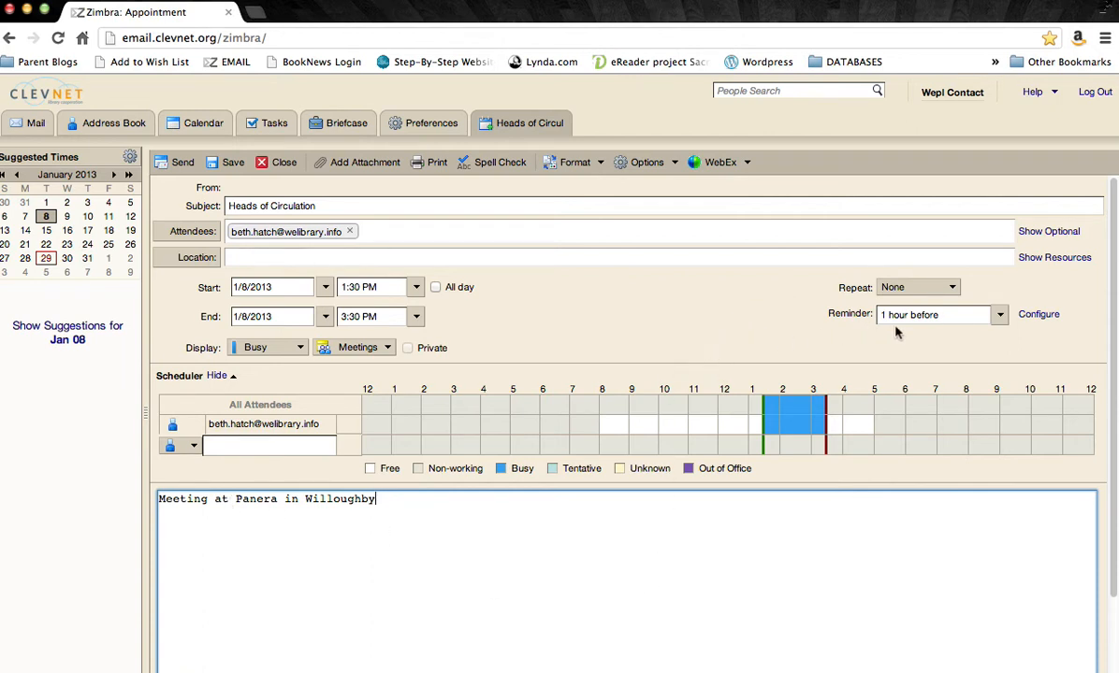
# Set the appointment's reminder to Never.
pyautogui.click(999, 320)
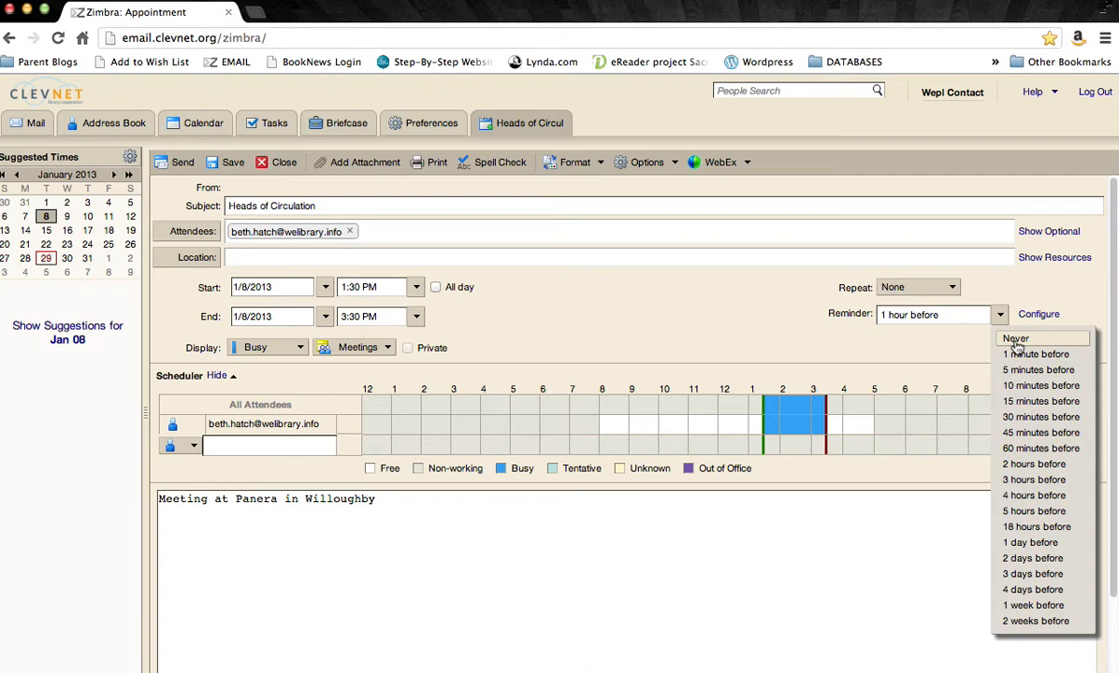
pyautogui.click(1016, 341)
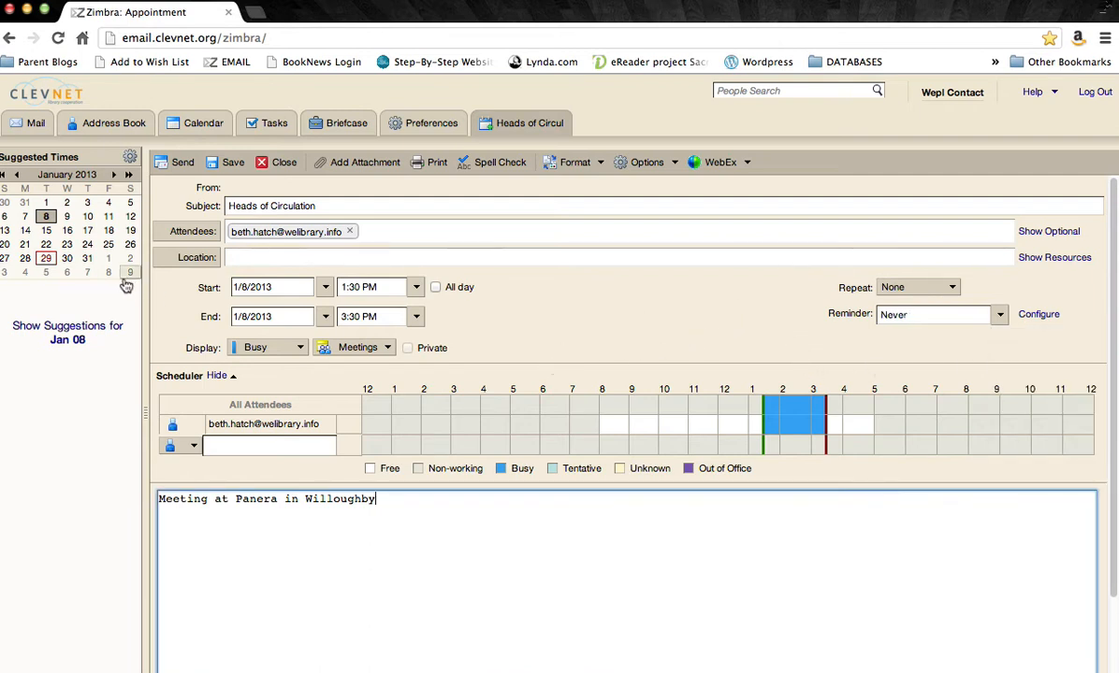
# Remove the attendee from the appointment and delete the description text.
pyautogui.click(349, 231)
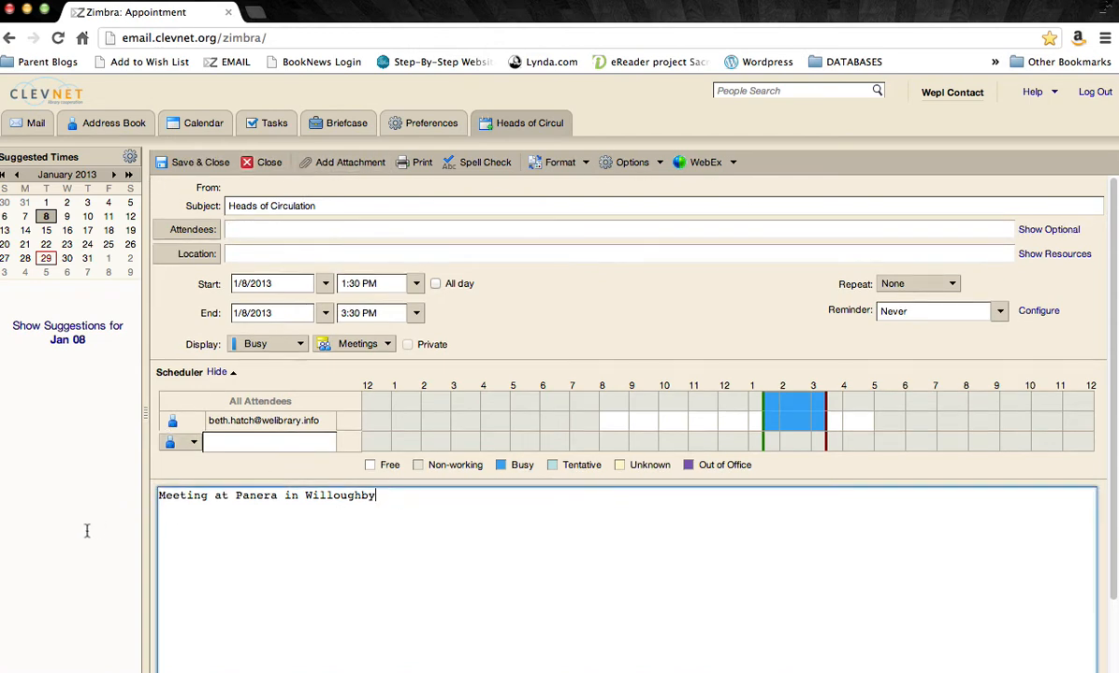
pyautogui.press('super+a')
pyautogui.press('BackSpace')
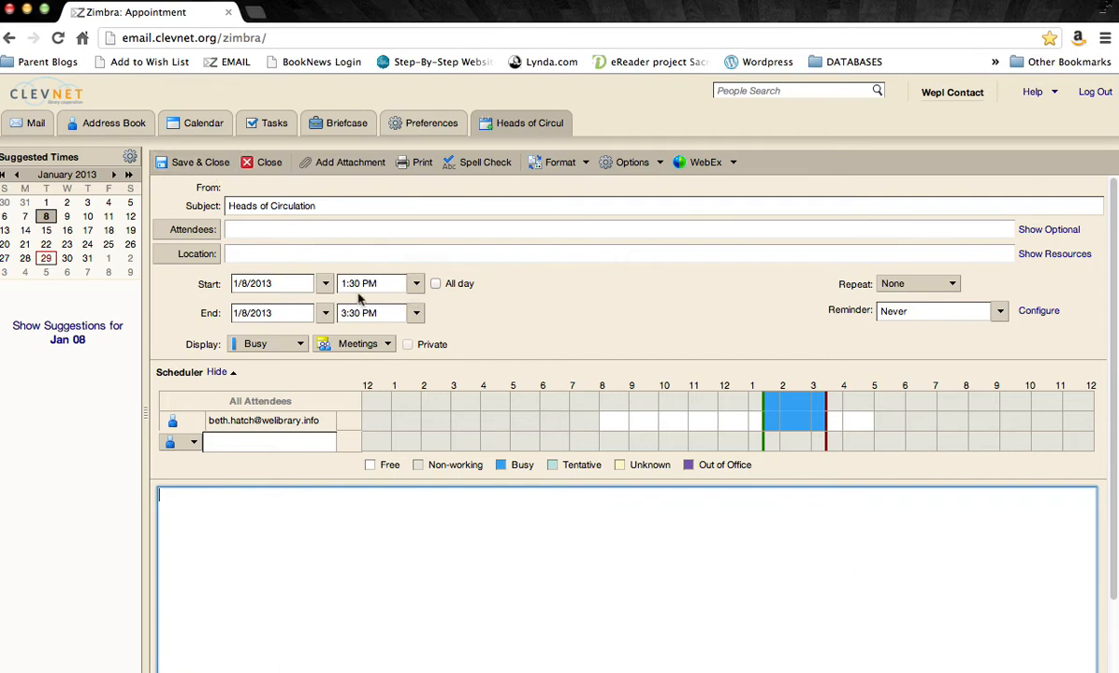
# Choose 1:30 PM as the appointment's start time.
pyautogui.click(417, 285)
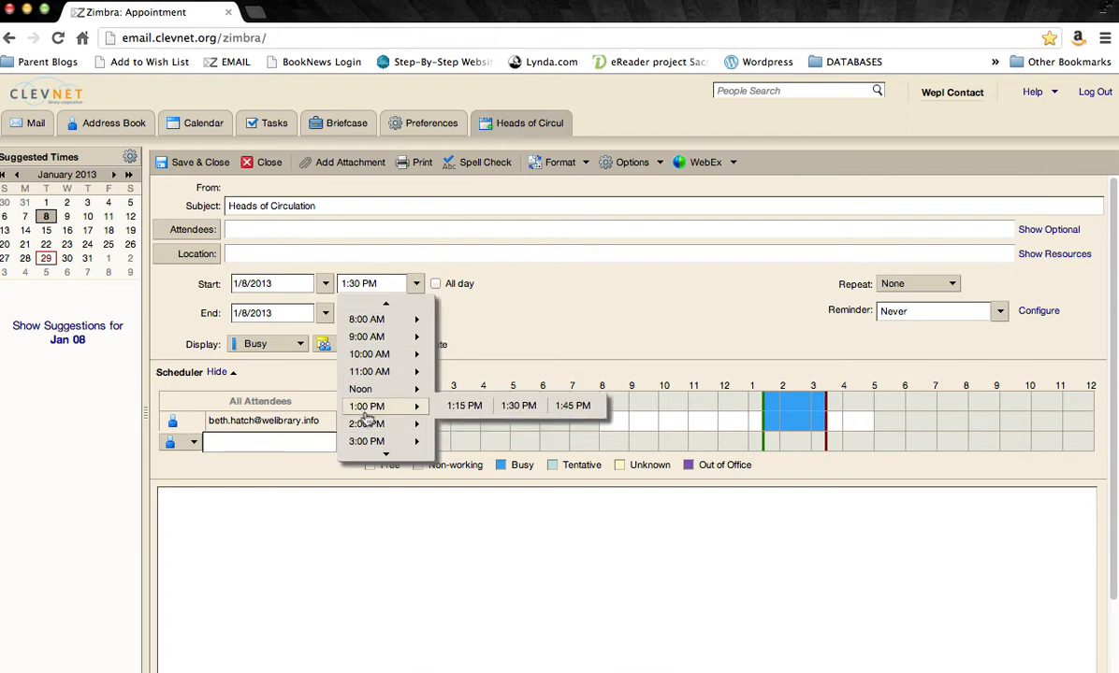
pyautogui.moveTo(376, 411)
pyautogui.click(518, 406)
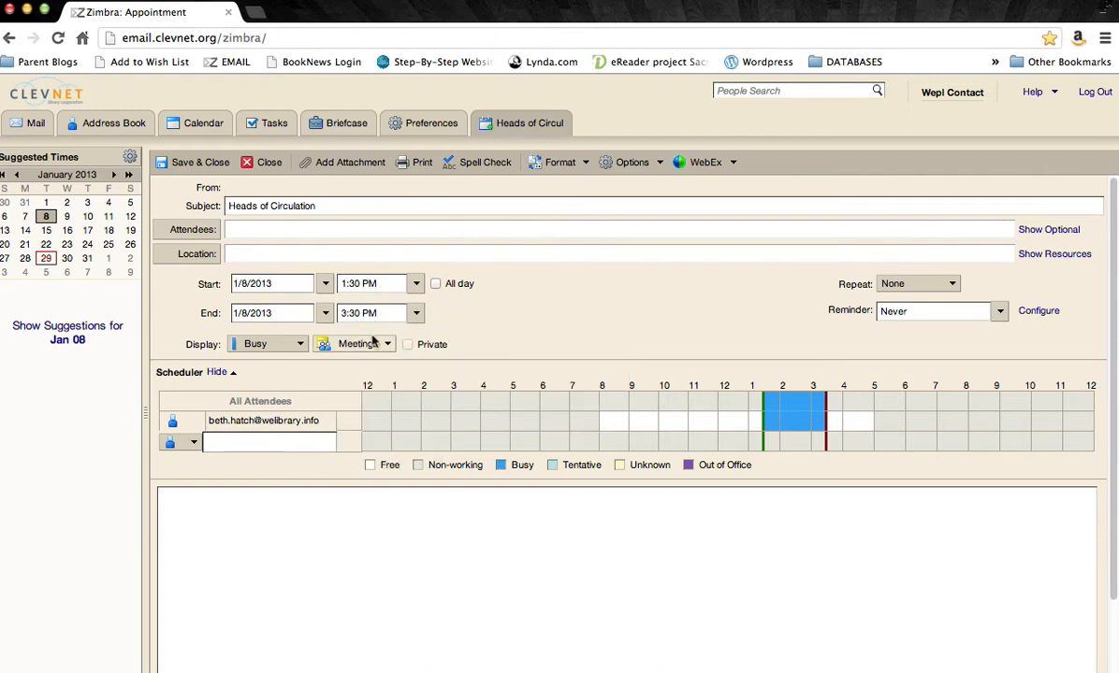
# Save and close the edited appointment, and create a copy of the January 8 Heads of Circulation appointment.
pyautogui.click(187, 163)
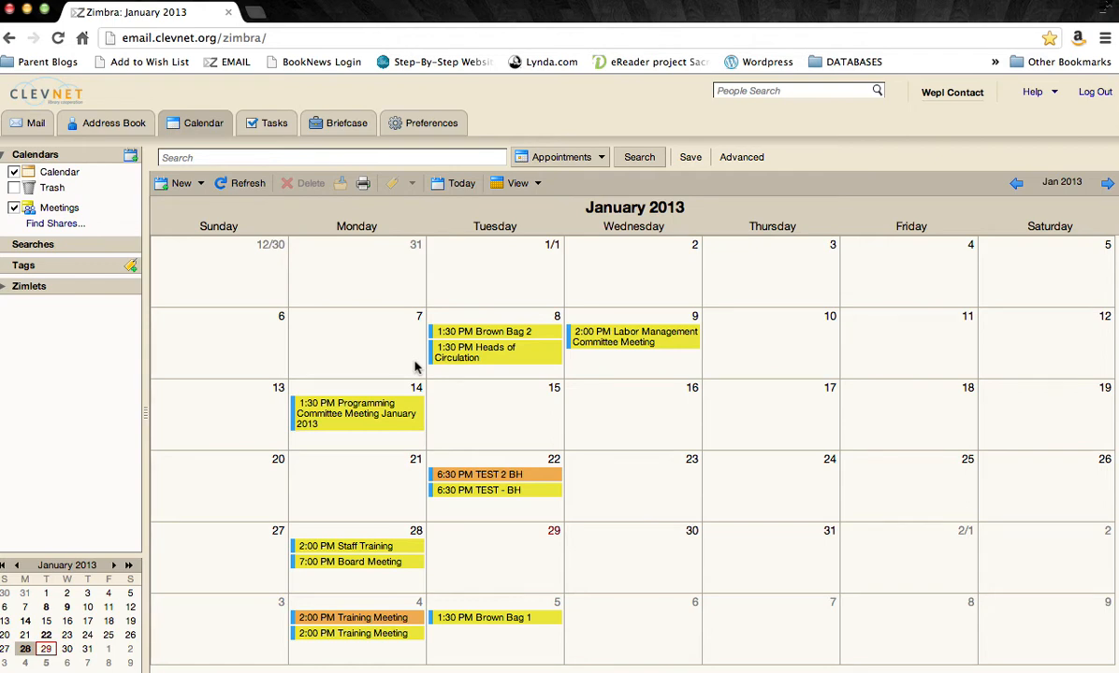
pyautogui.rightClick(481, 357)
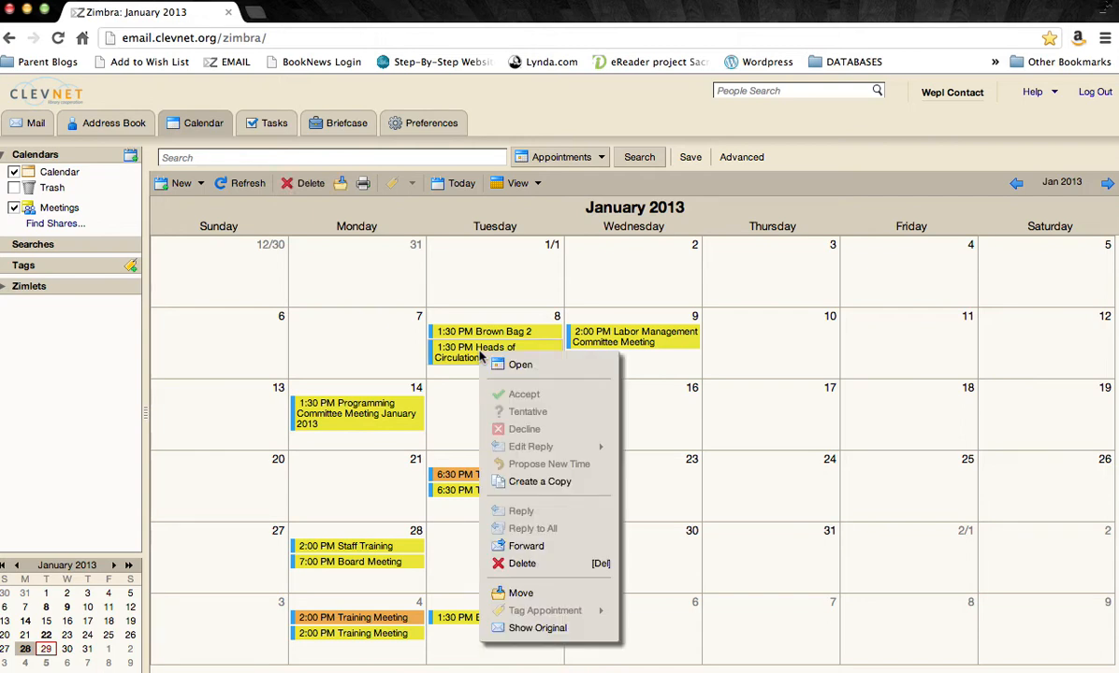
pyautogui.click(544, 489)
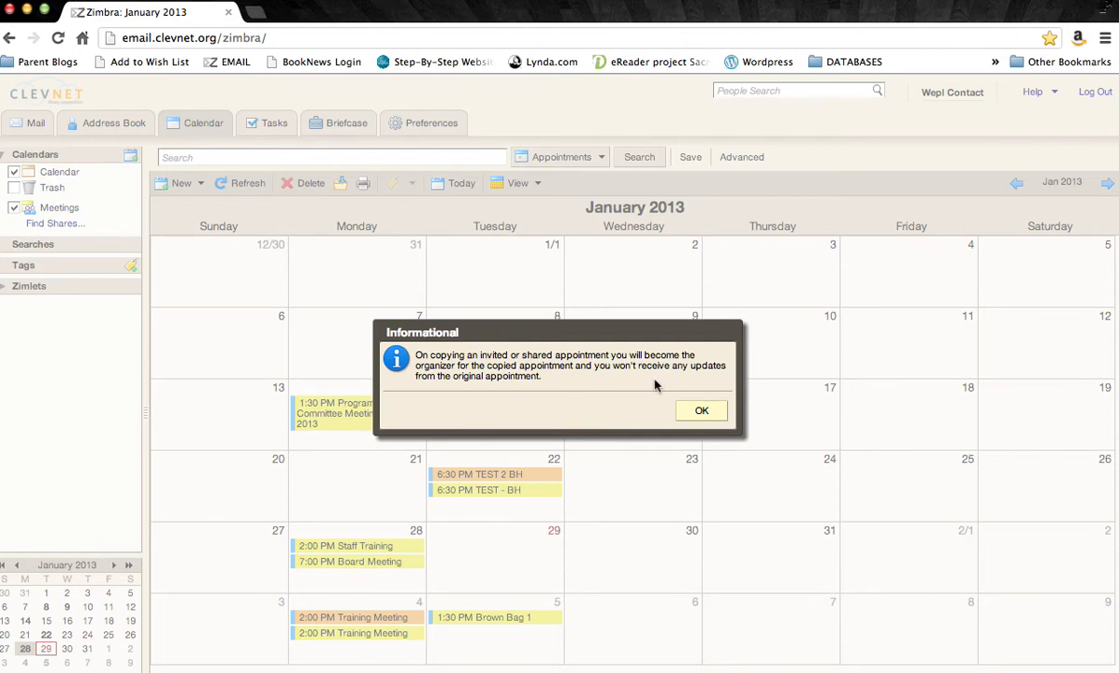
pyautogui.click(702, 413)
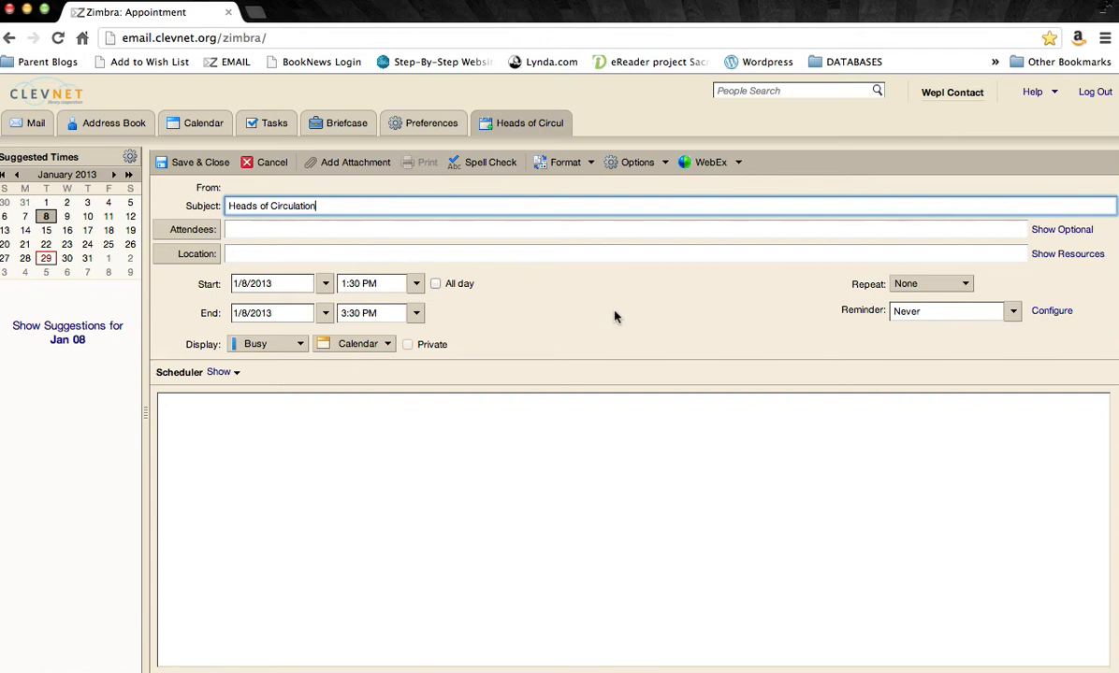
# Save the copied appointment in the personal Calendar with a reminder set to 30 minutes before.
pyautogui.click(276, 232)
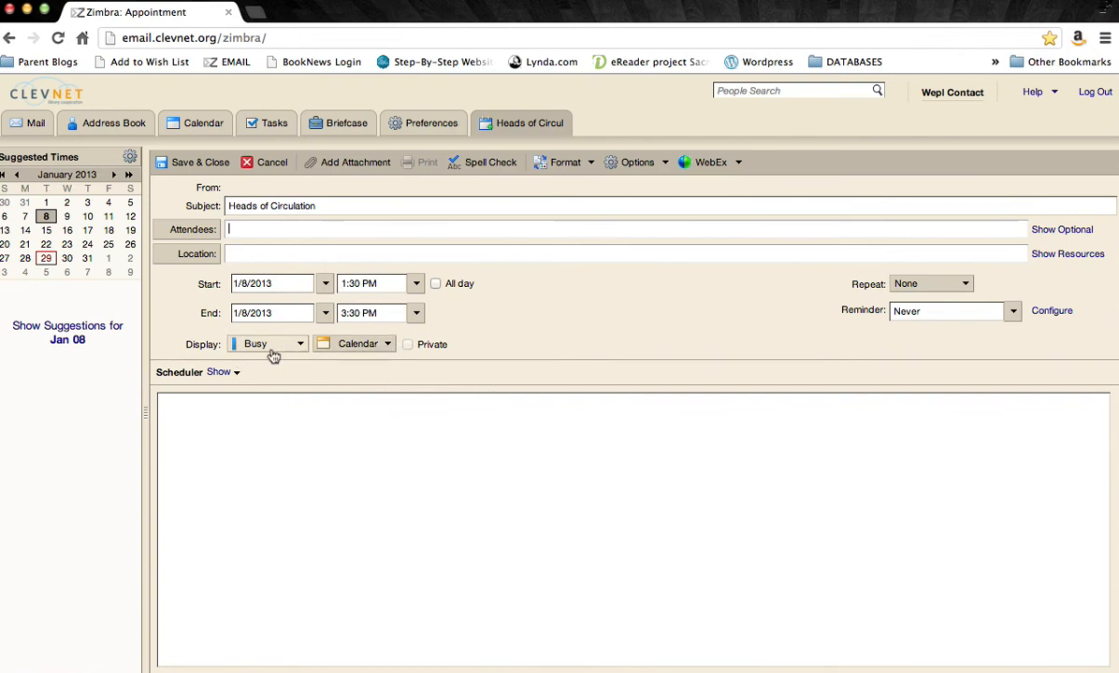
pyautogui.click(355, 344)
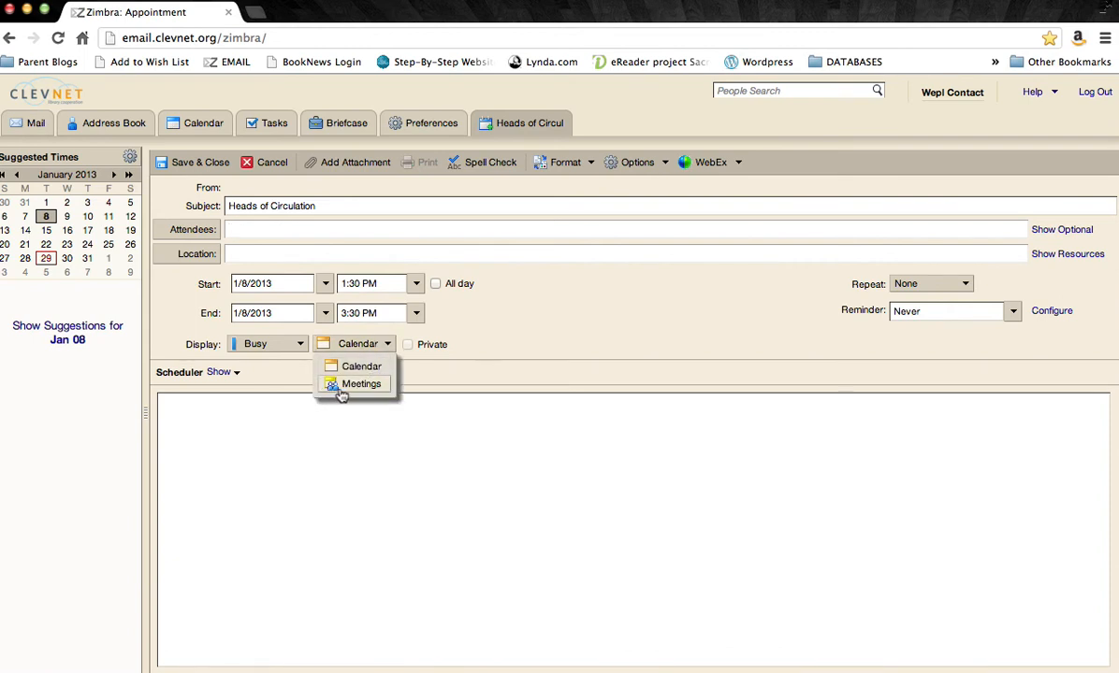
pyautogui.click(346, 367)
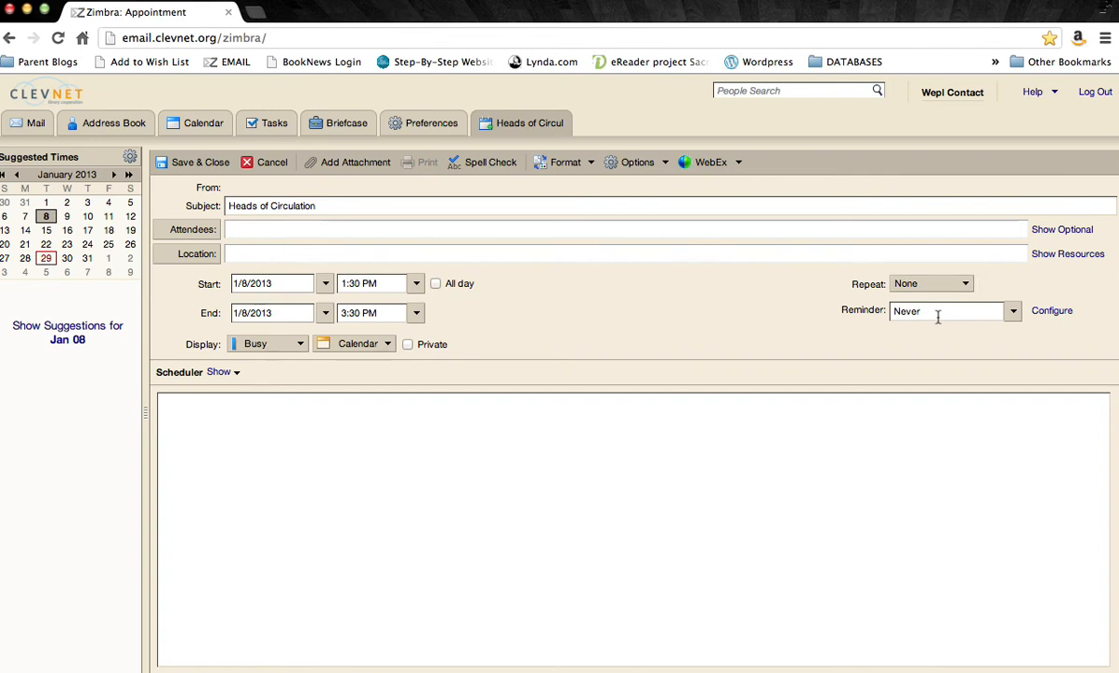
pyautogui.click(1012, 313)
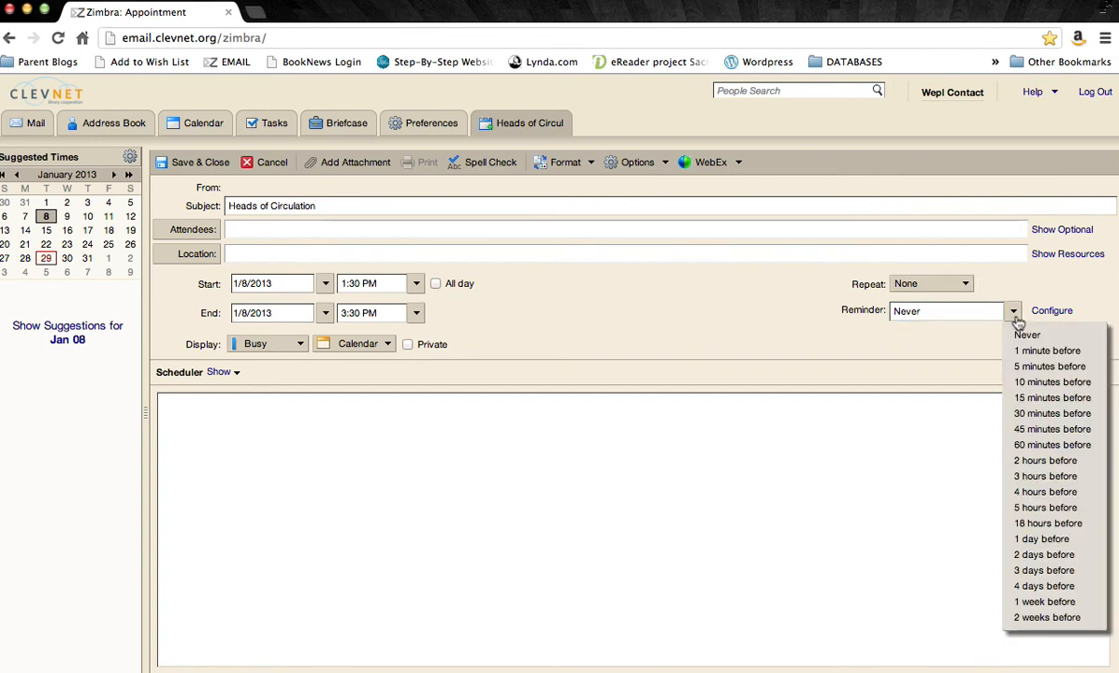
pyautogui.click(1032, 413)
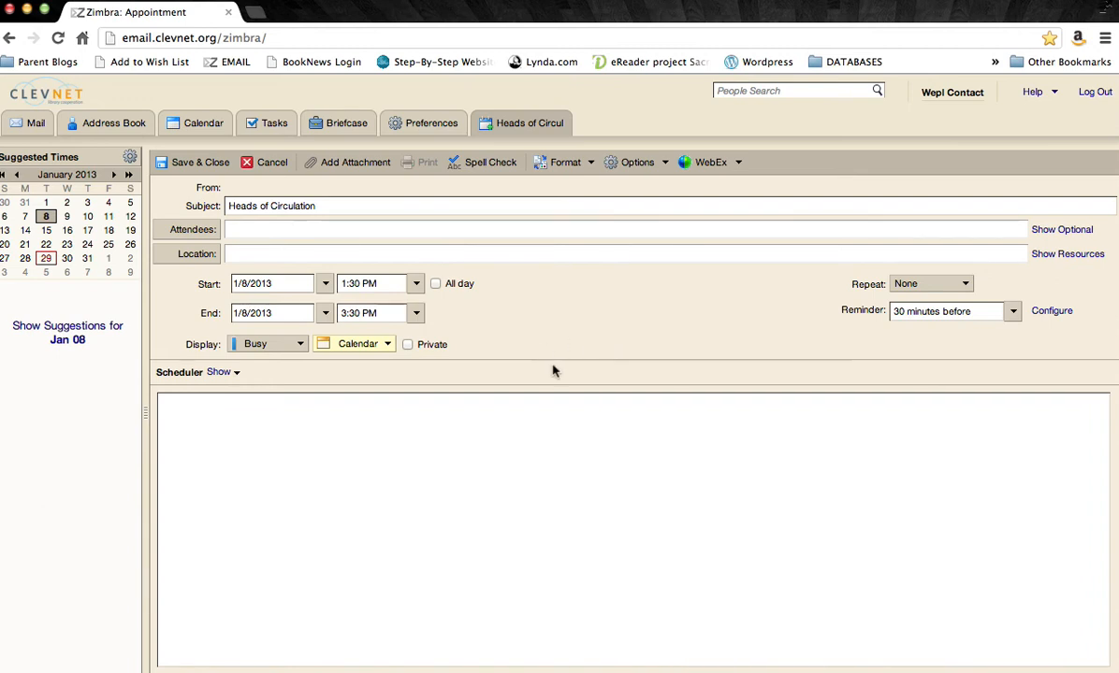
pyautogui.click(214, 166)
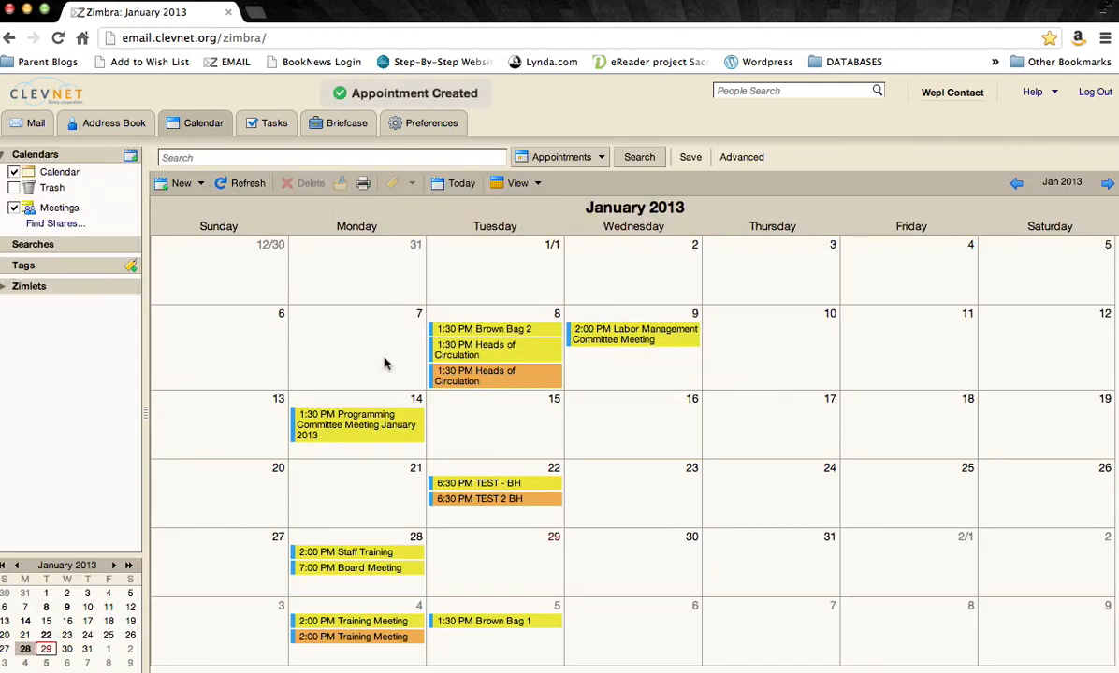
# Hide the Meetings calendar to view only the personal Calendar's January 2013 events, and show it again.
pyautogui.moveTo(439, 376)
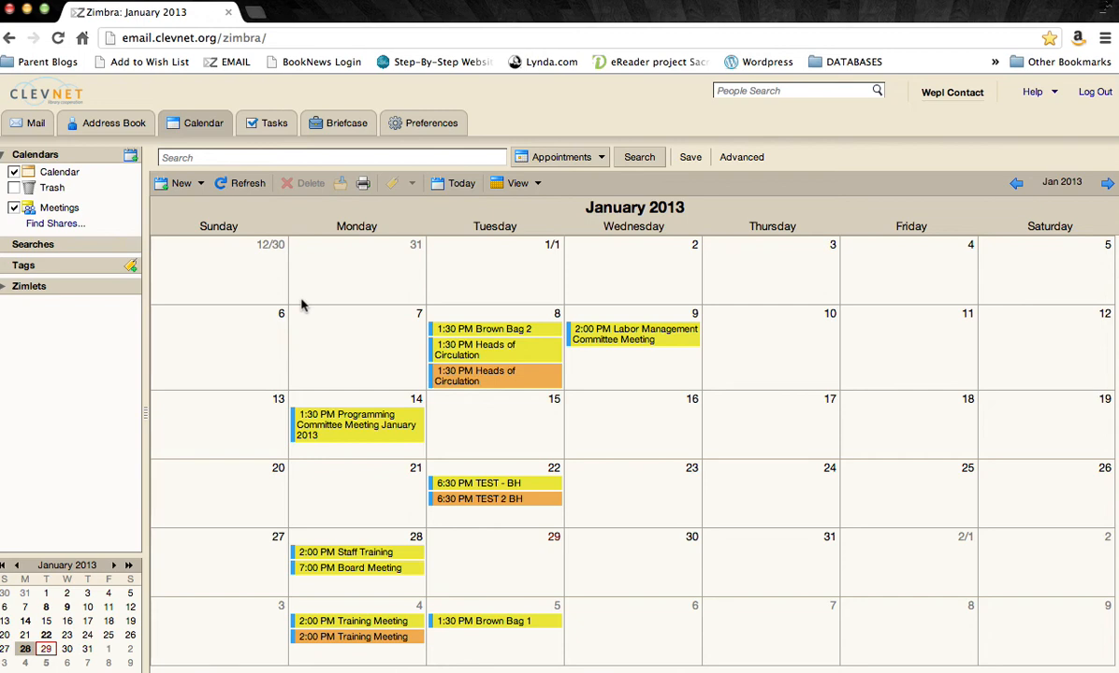
pyautogui.click(14, 208)
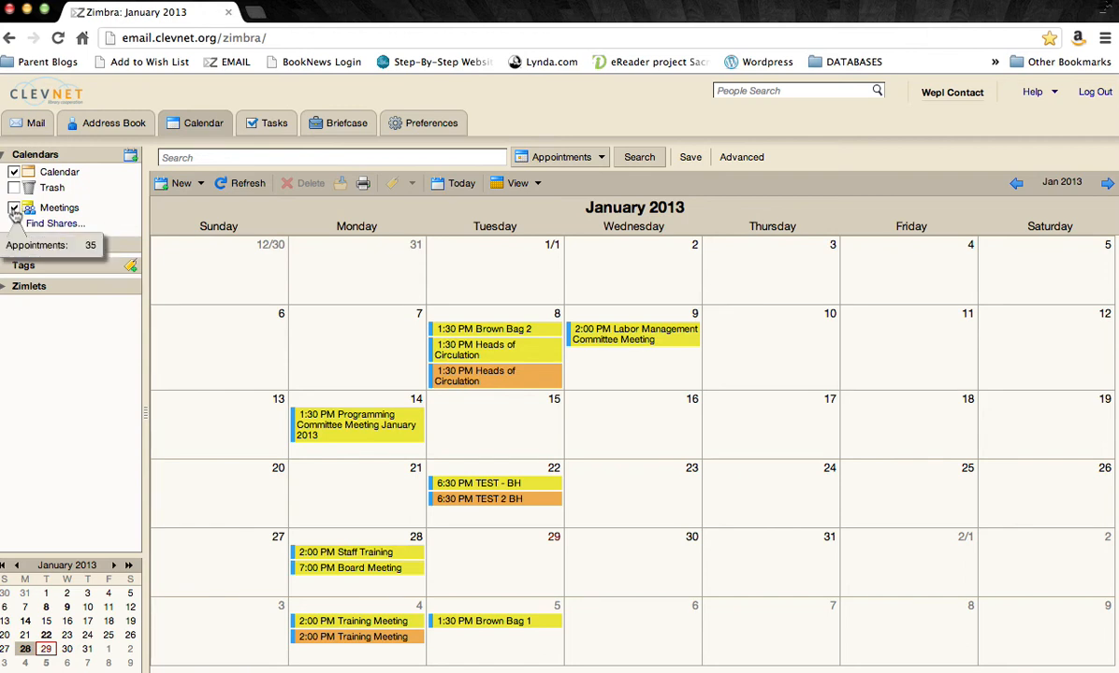
pyautogui.click(15, 211)
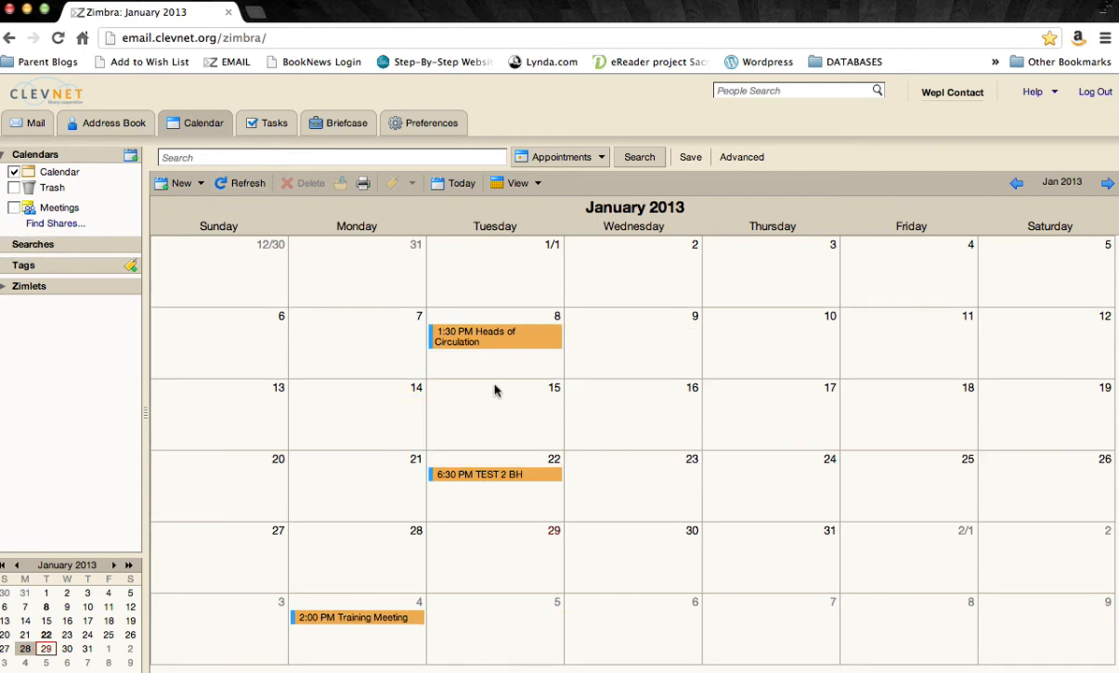
pyautogui.click(14, 208)
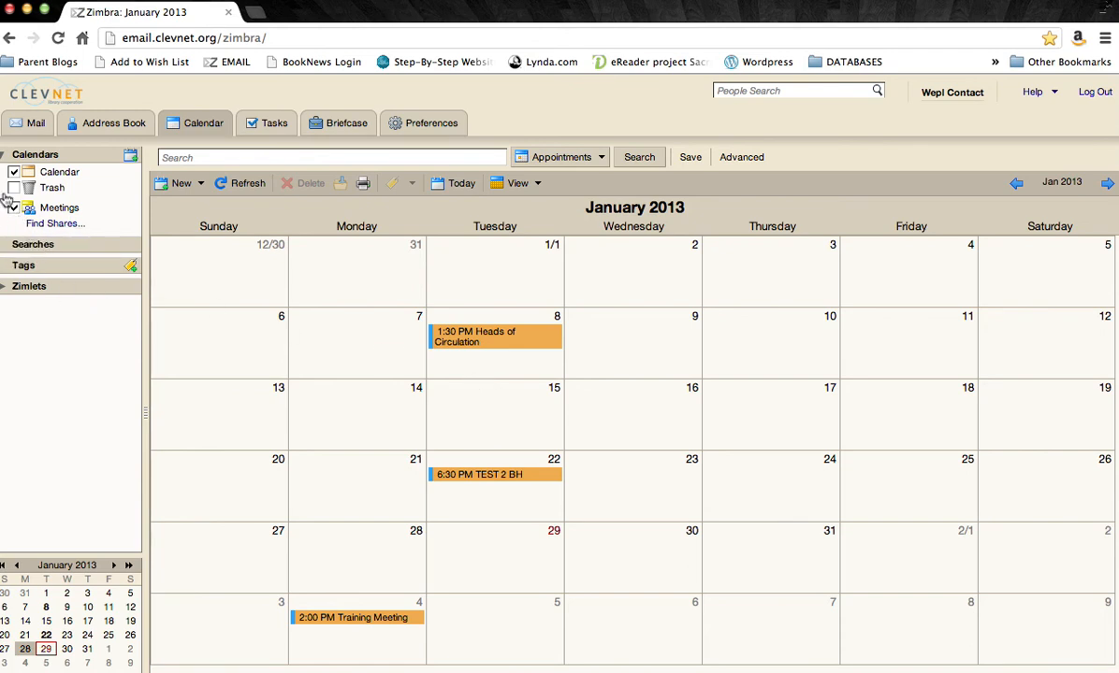